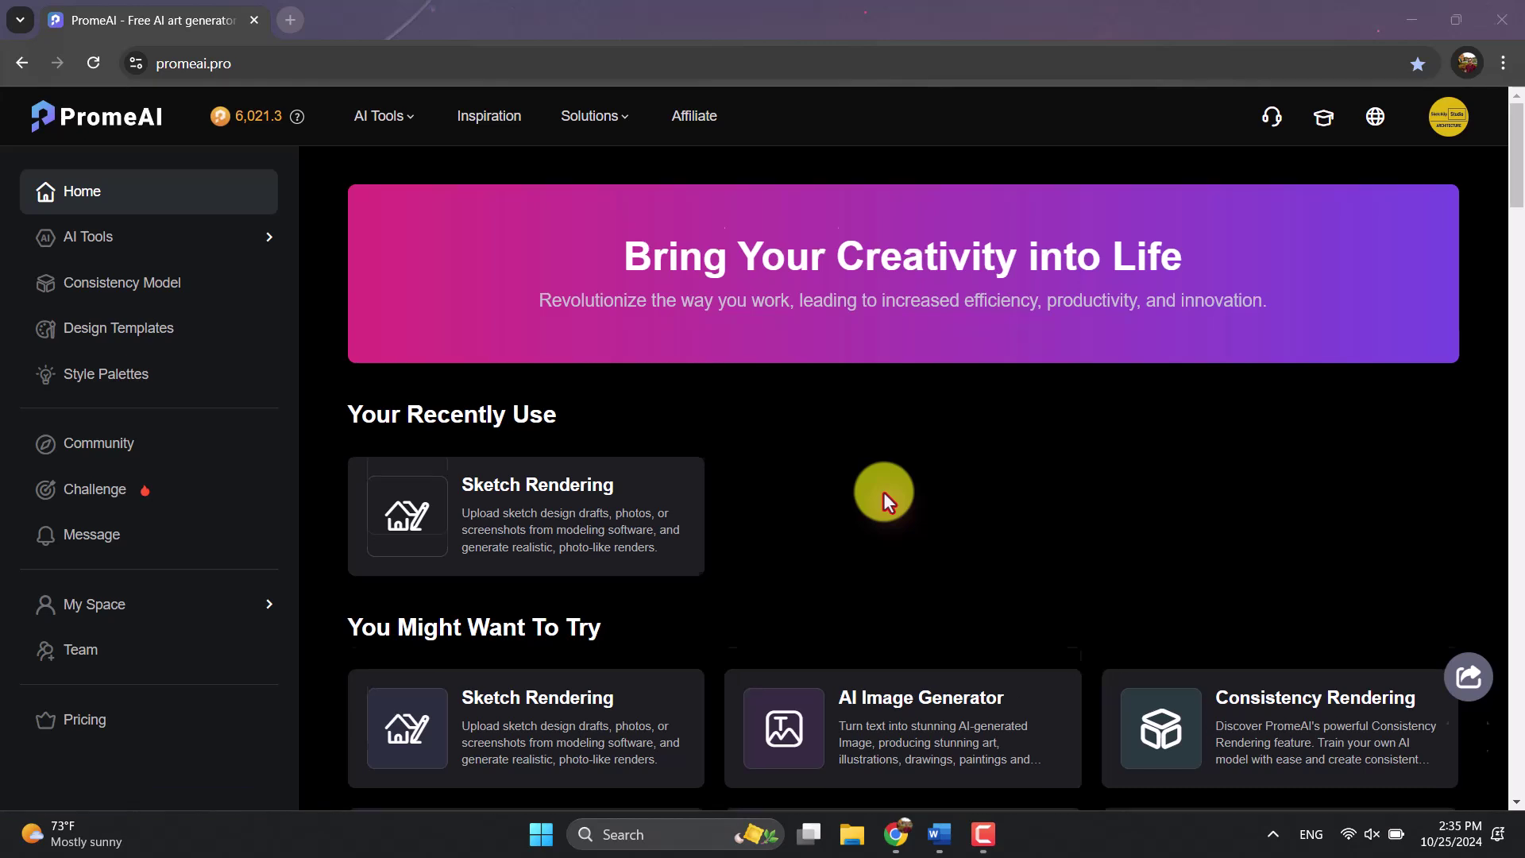
Copy the whole modern living room description from the Word document, return to the PromeAI home page and open the AI Image Generator.
scroll(883, 493, "down", 1)
scroll(960, 389, "down", 1)
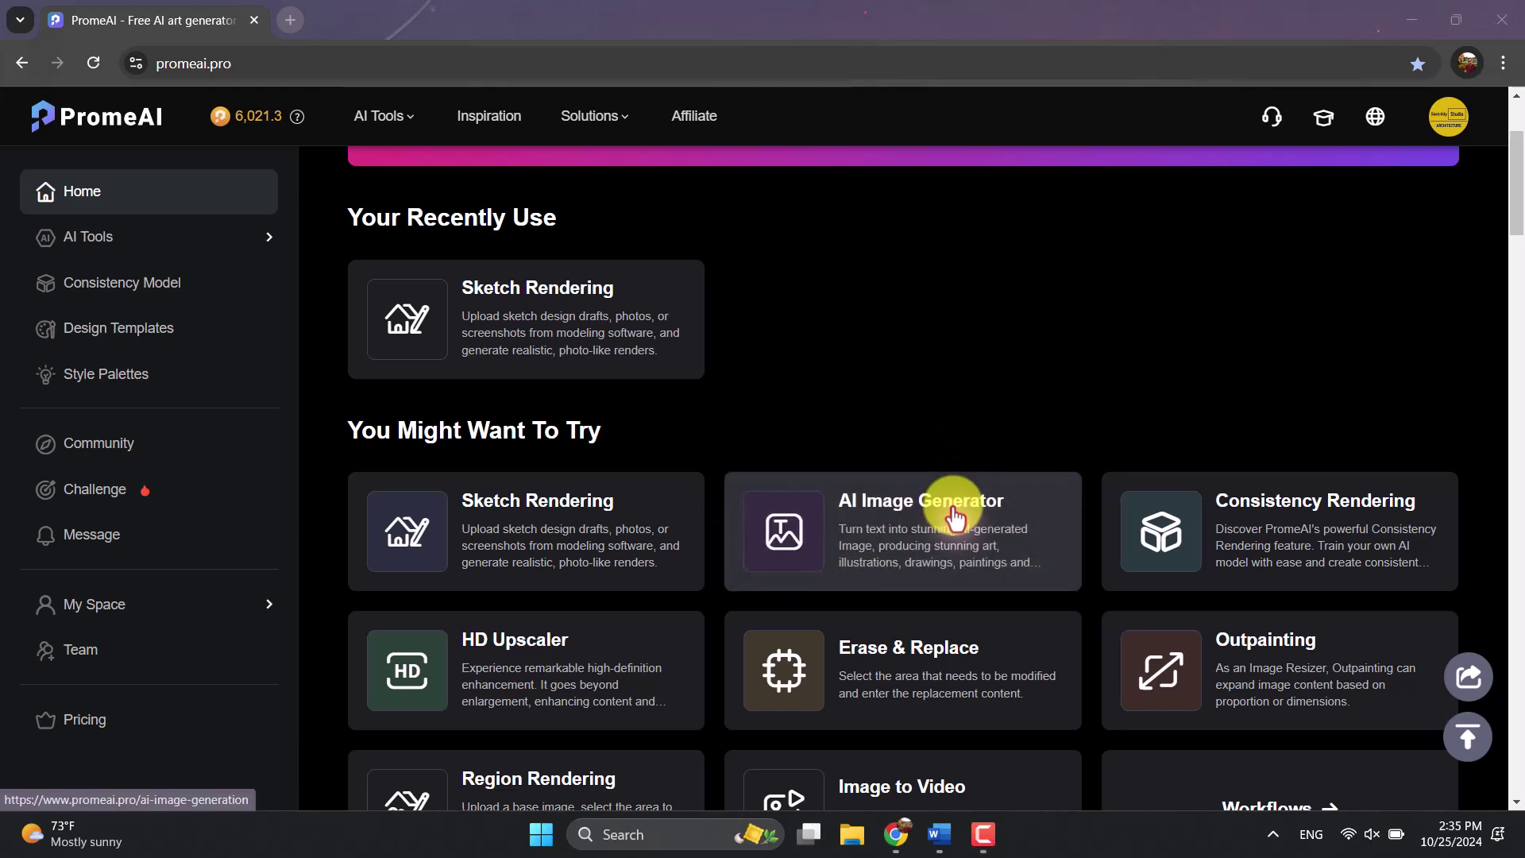
left_click(940, 832)
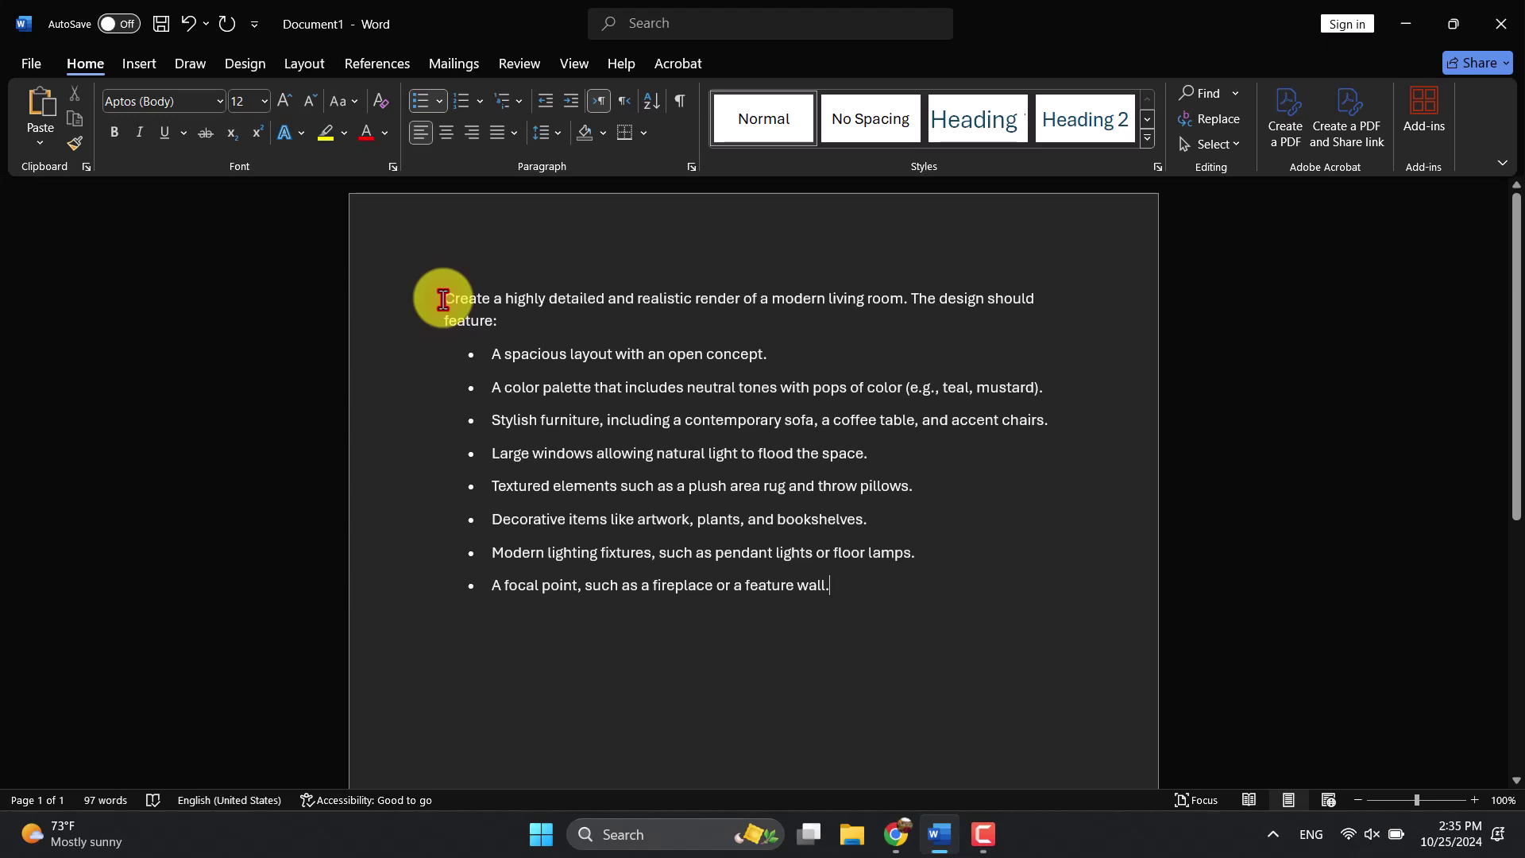
left_click_drag(444, 300, 895, 633)
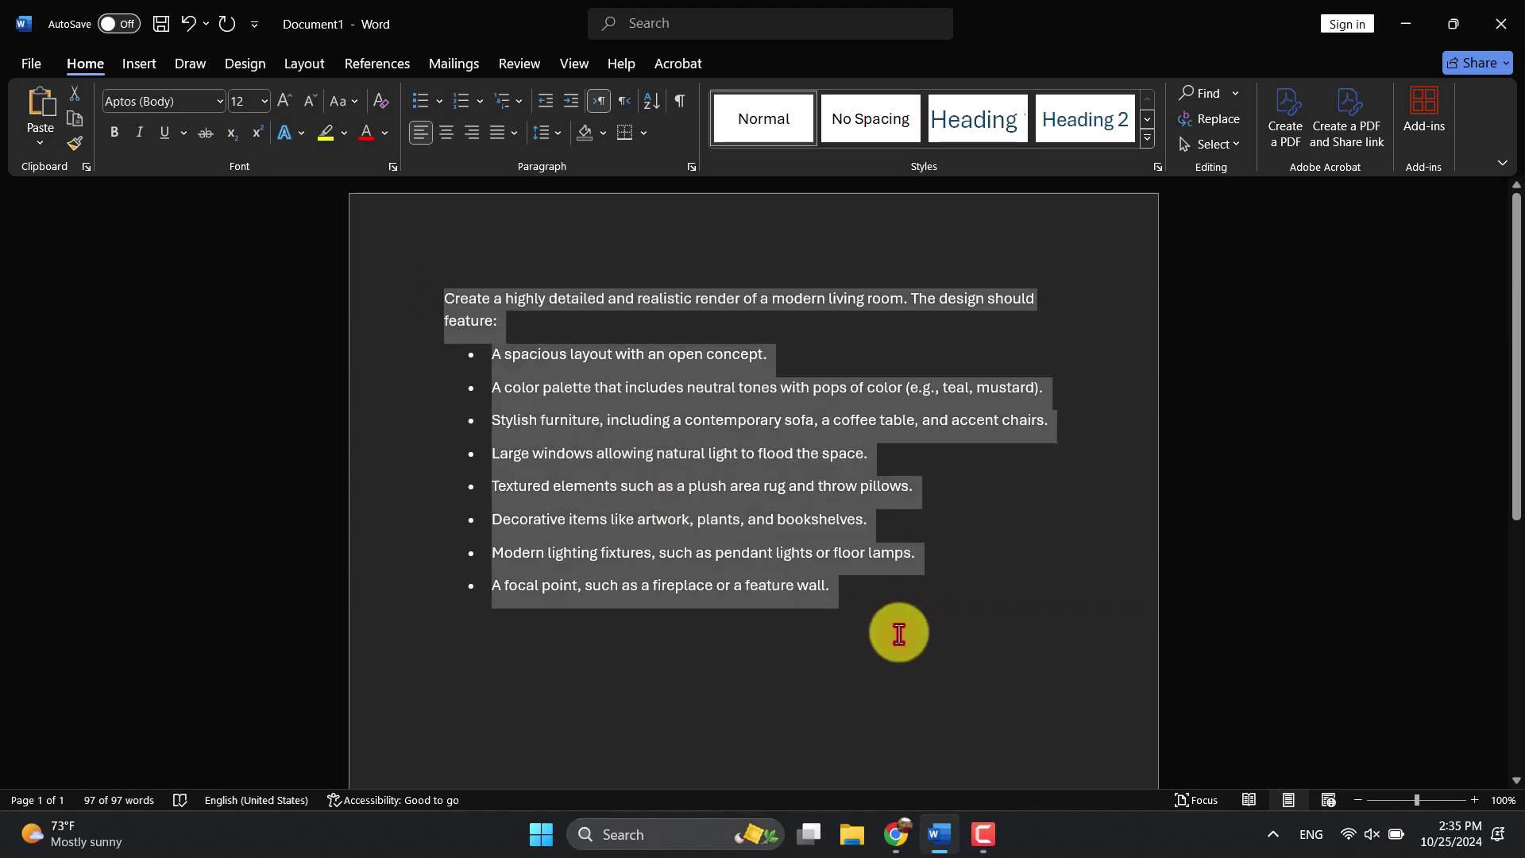
left_click(1418, 13)
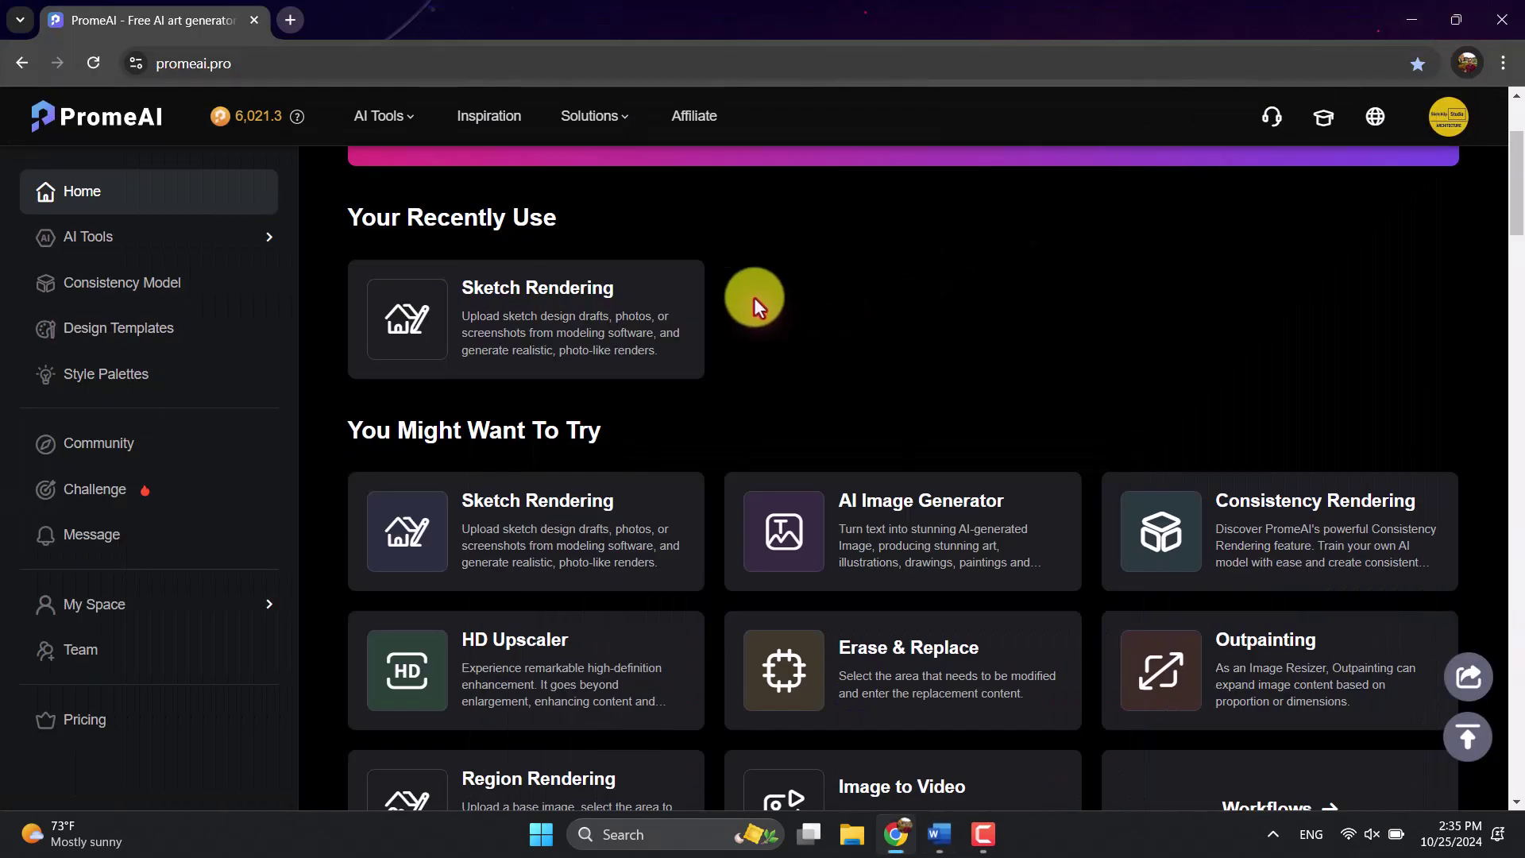
left_click(869, 502)
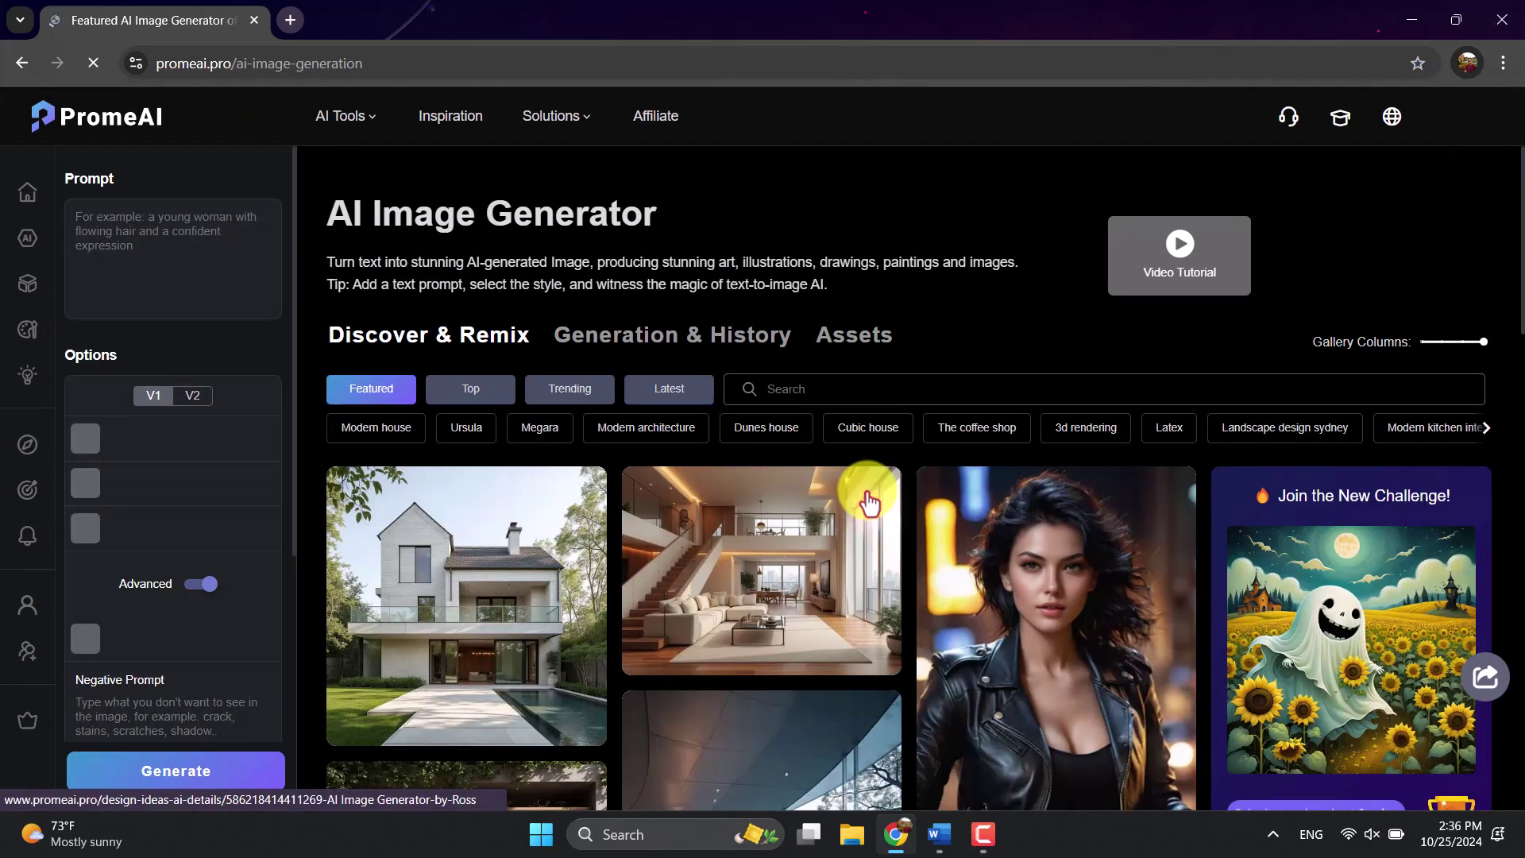
Look through the Discover & Remix gallery and the Generation & History section of the AI Image Generator.
scroll(868, 255, "down", 2)
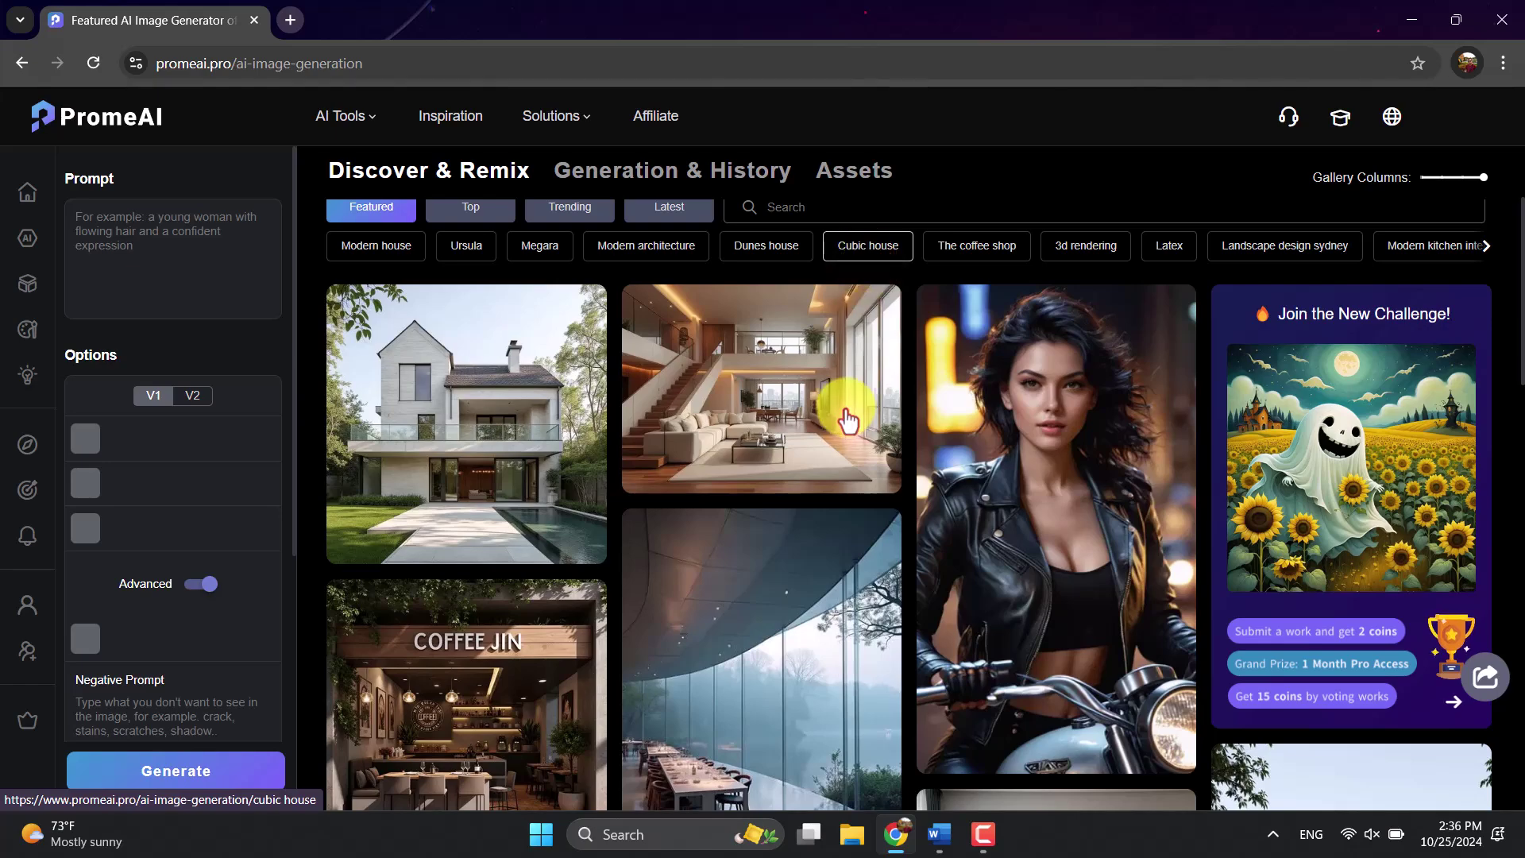
scroll(818, 494, "down", 8)
scroll(735, 576, "up", 10)
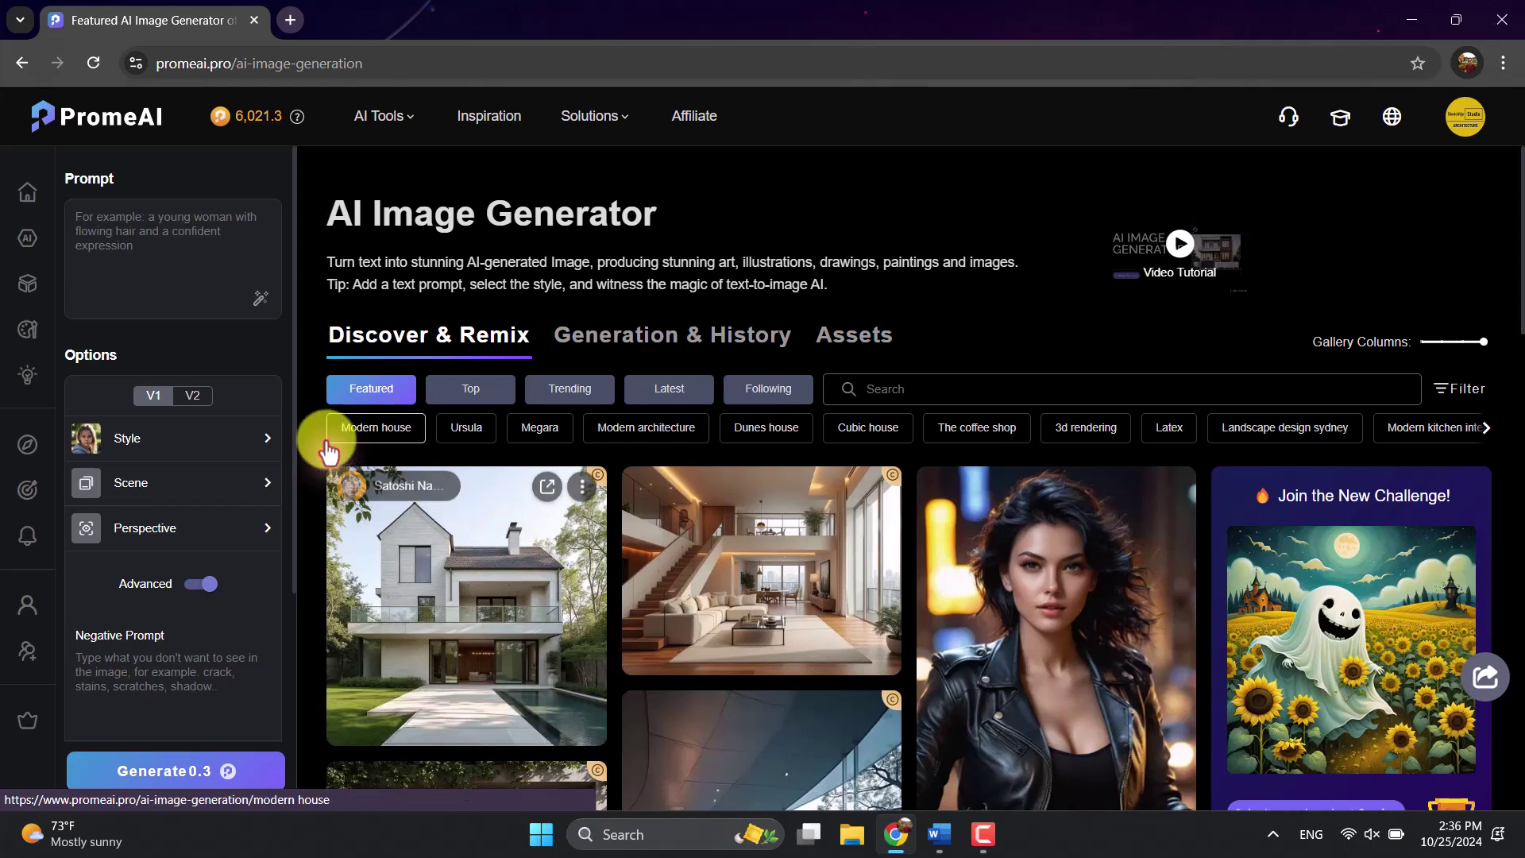
left_click(892, 344)
left_click(703, 344)
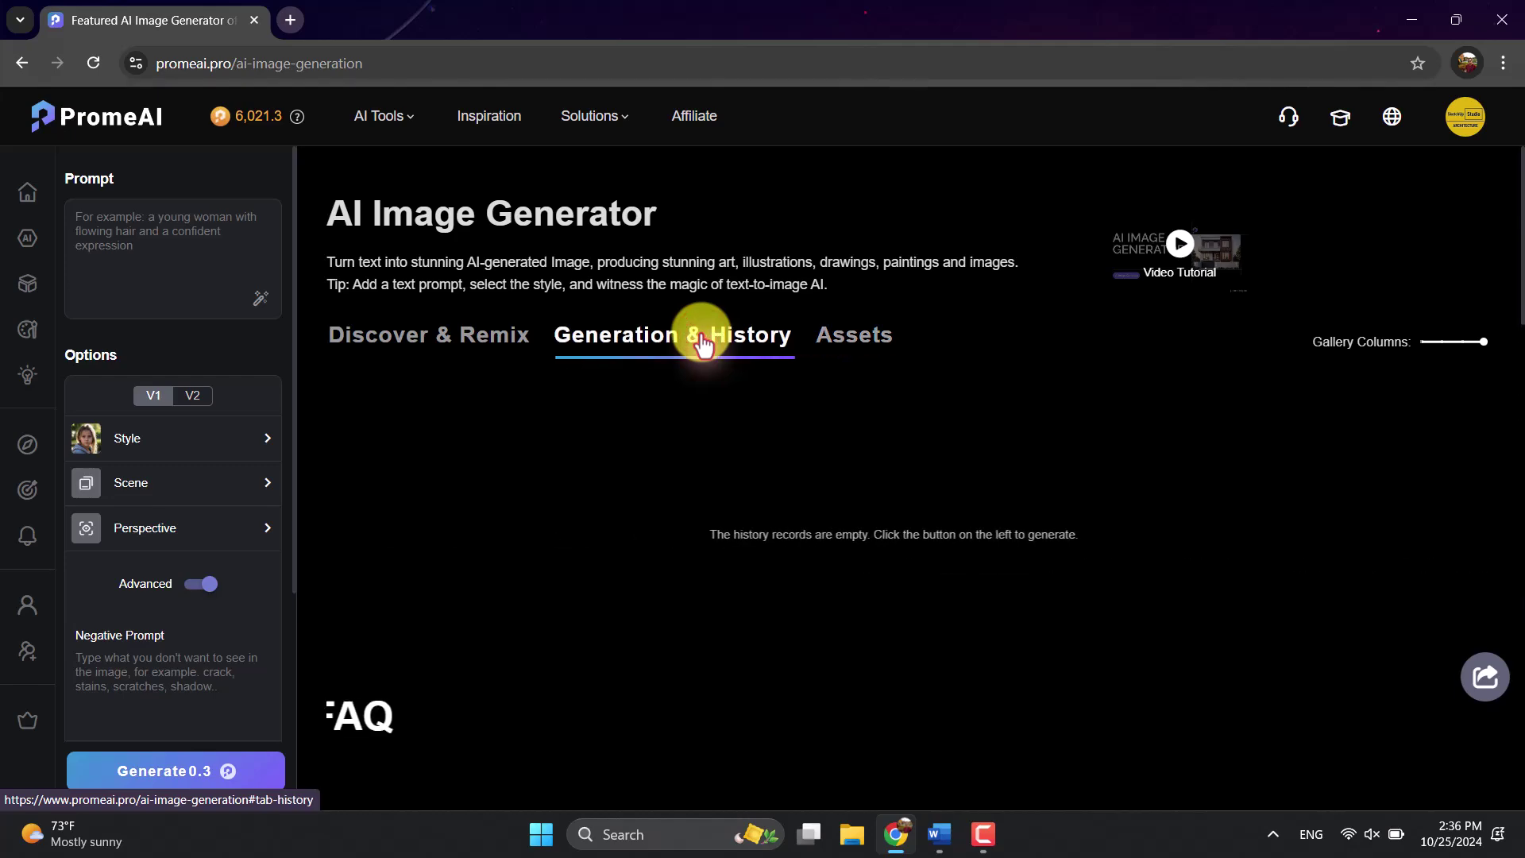
left_click(469, 338)
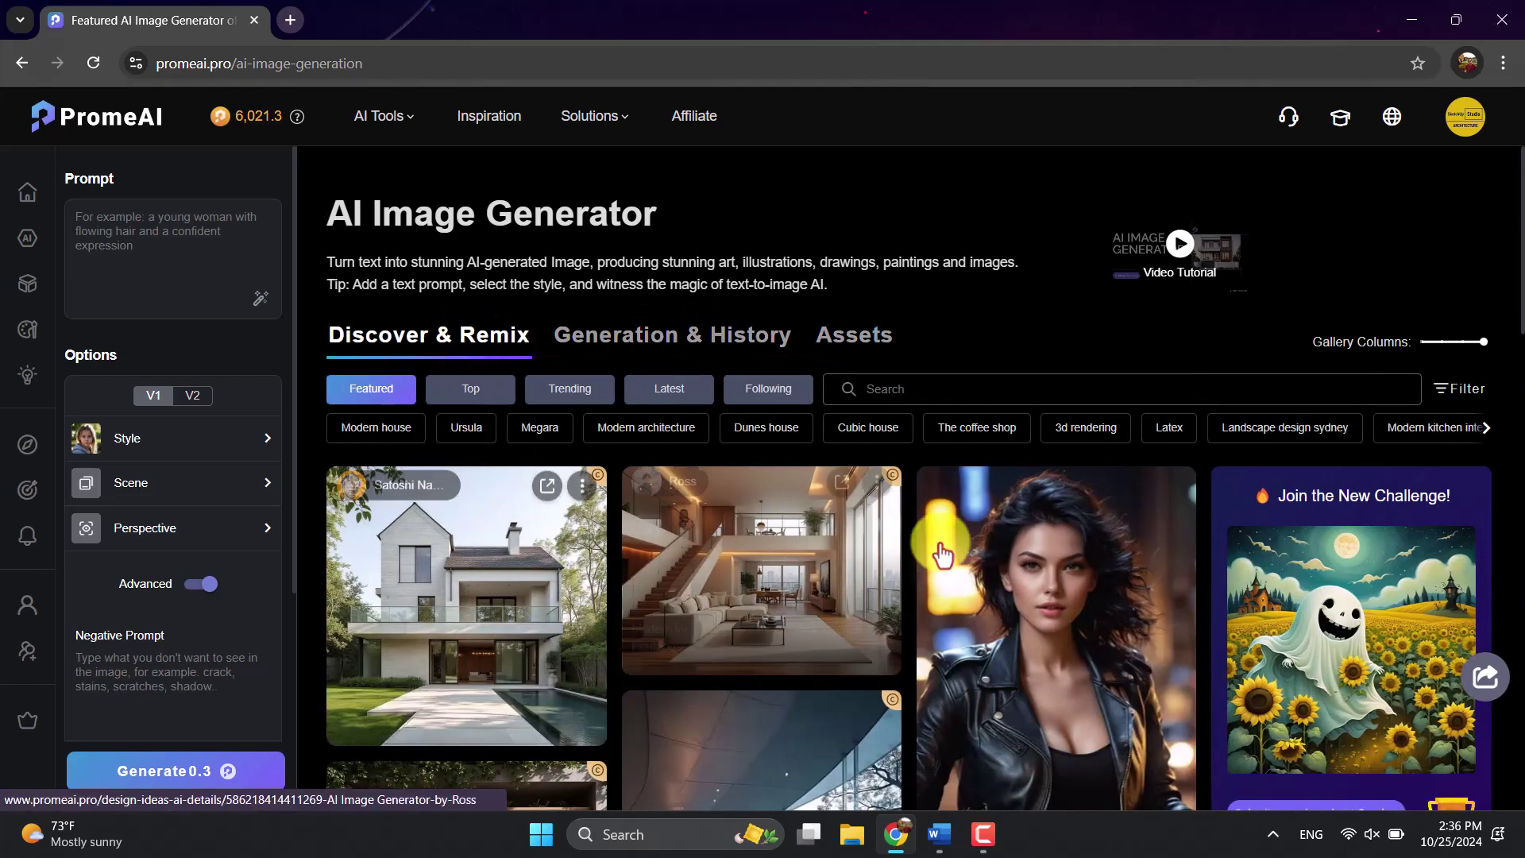
scroll(1022, 359, "down", 6)
scroll(1021, 391, "up", 6)
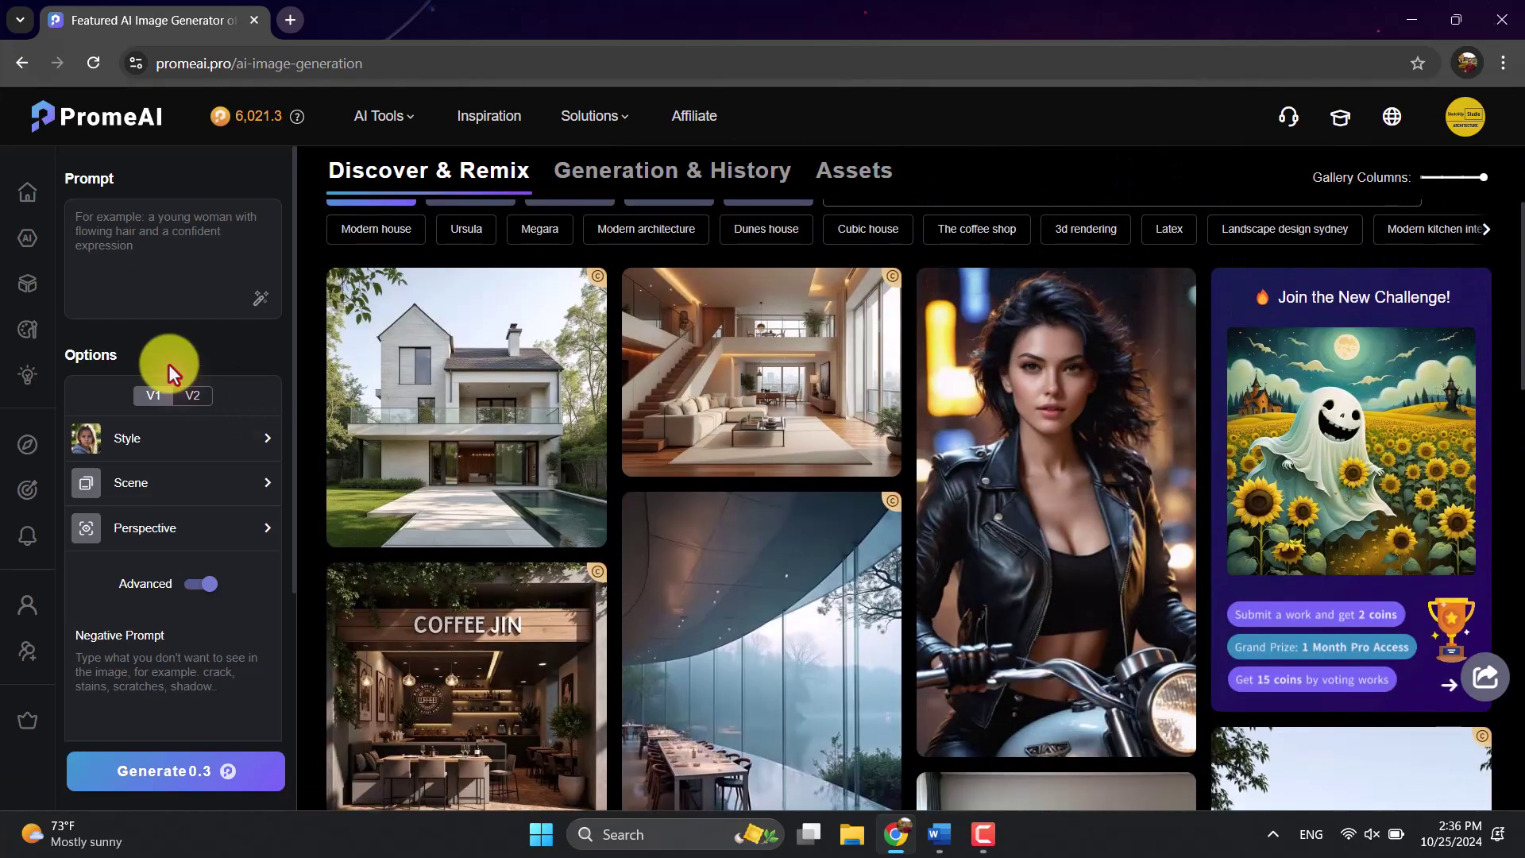
Paste the copied modern living room description as the prompt and check it through to the end.
scroll(460, 290, "up", 1)
left_click(154, 232)
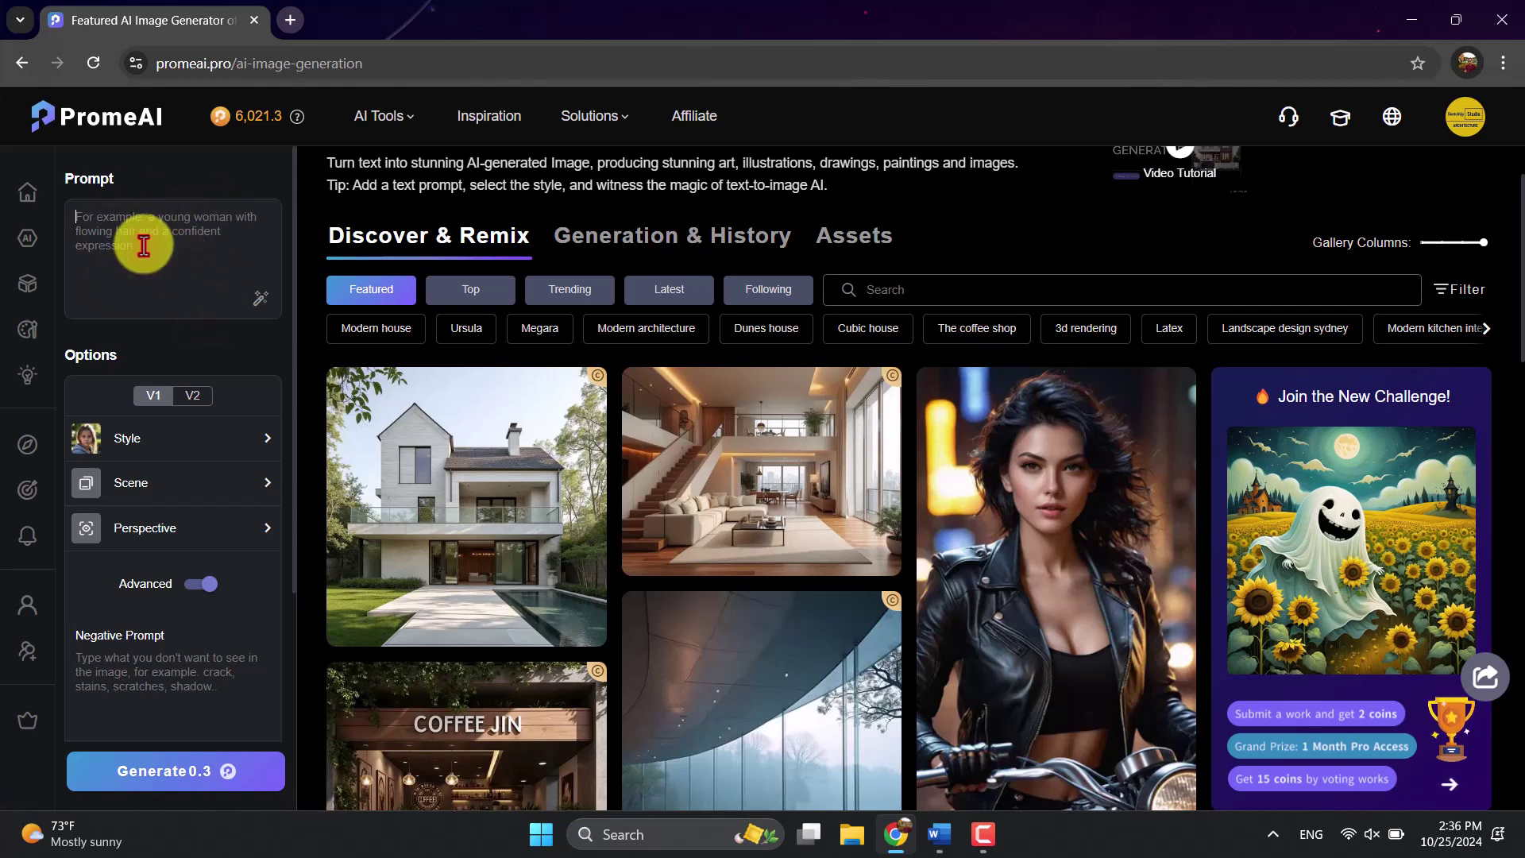
key("ctrl+v")
scroll(159, 310, "up", 5)
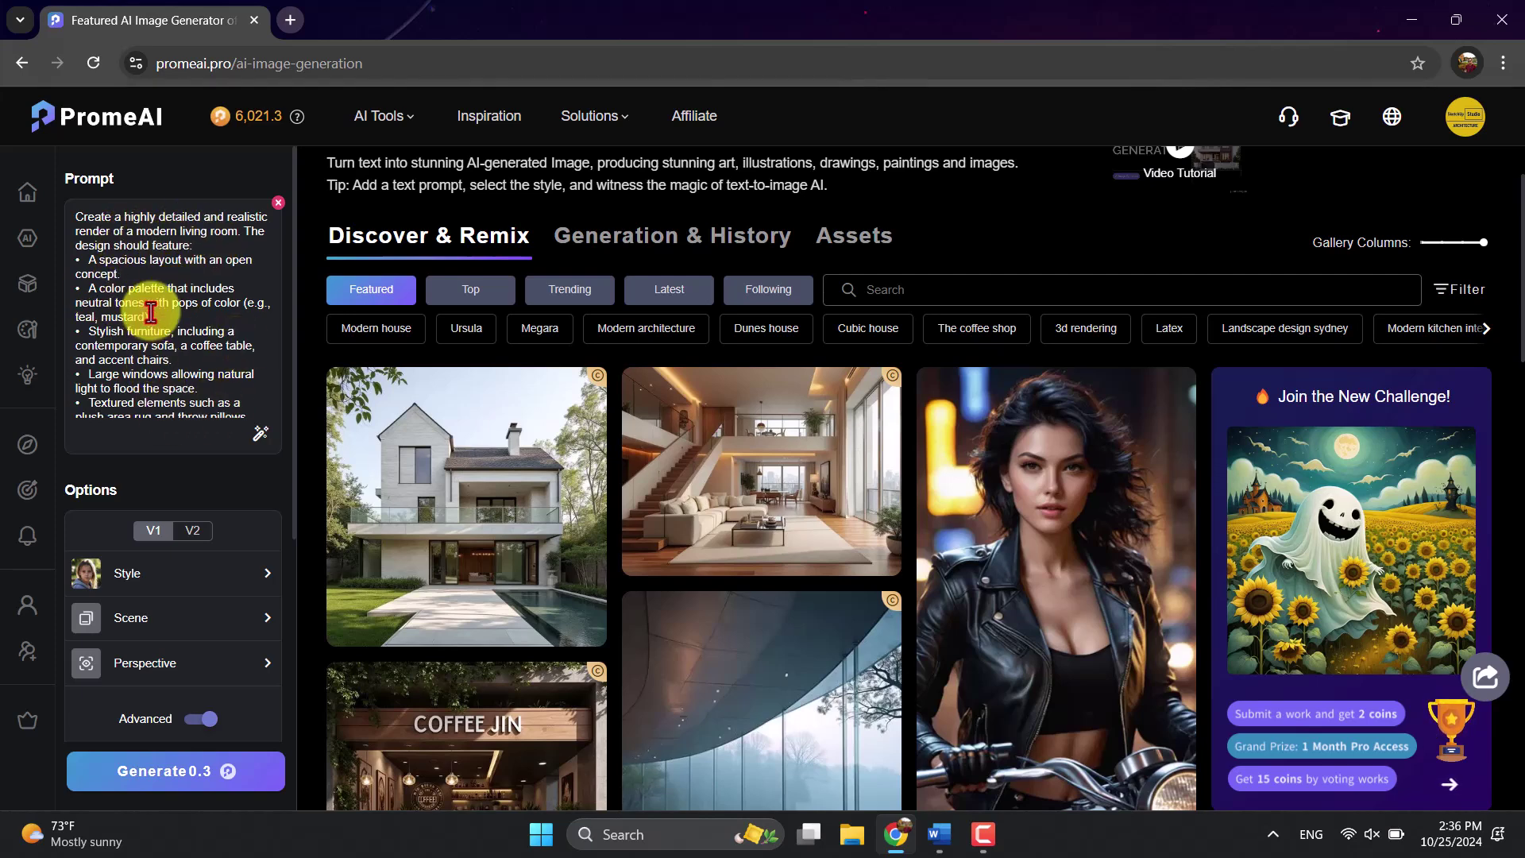
scroll(163, 302, "down", 3)
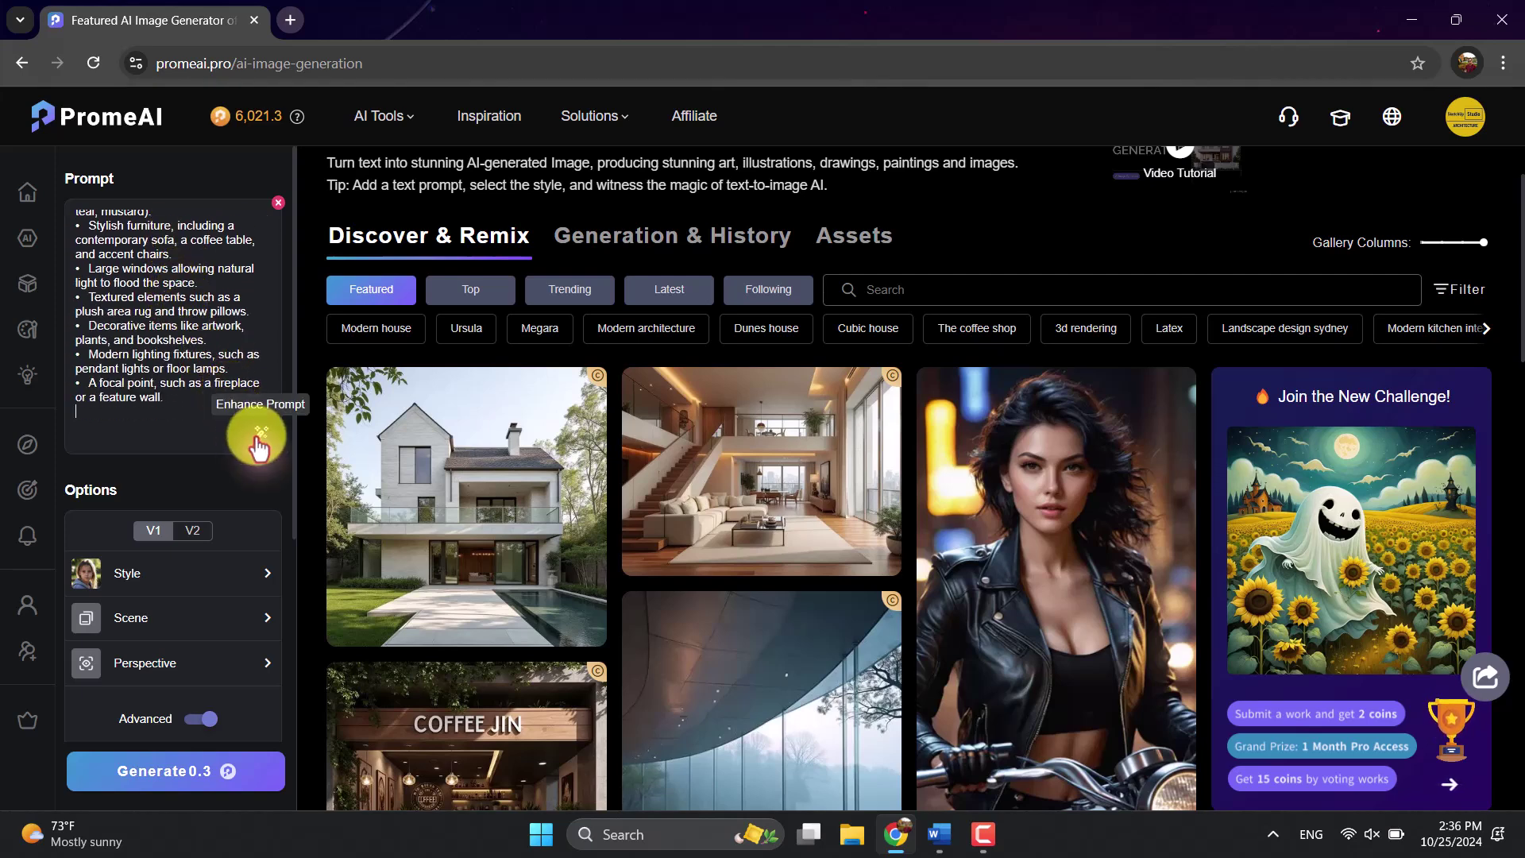
Run Enhance Prompt on the living room description and review the prompt text.
left_click(258, 439)
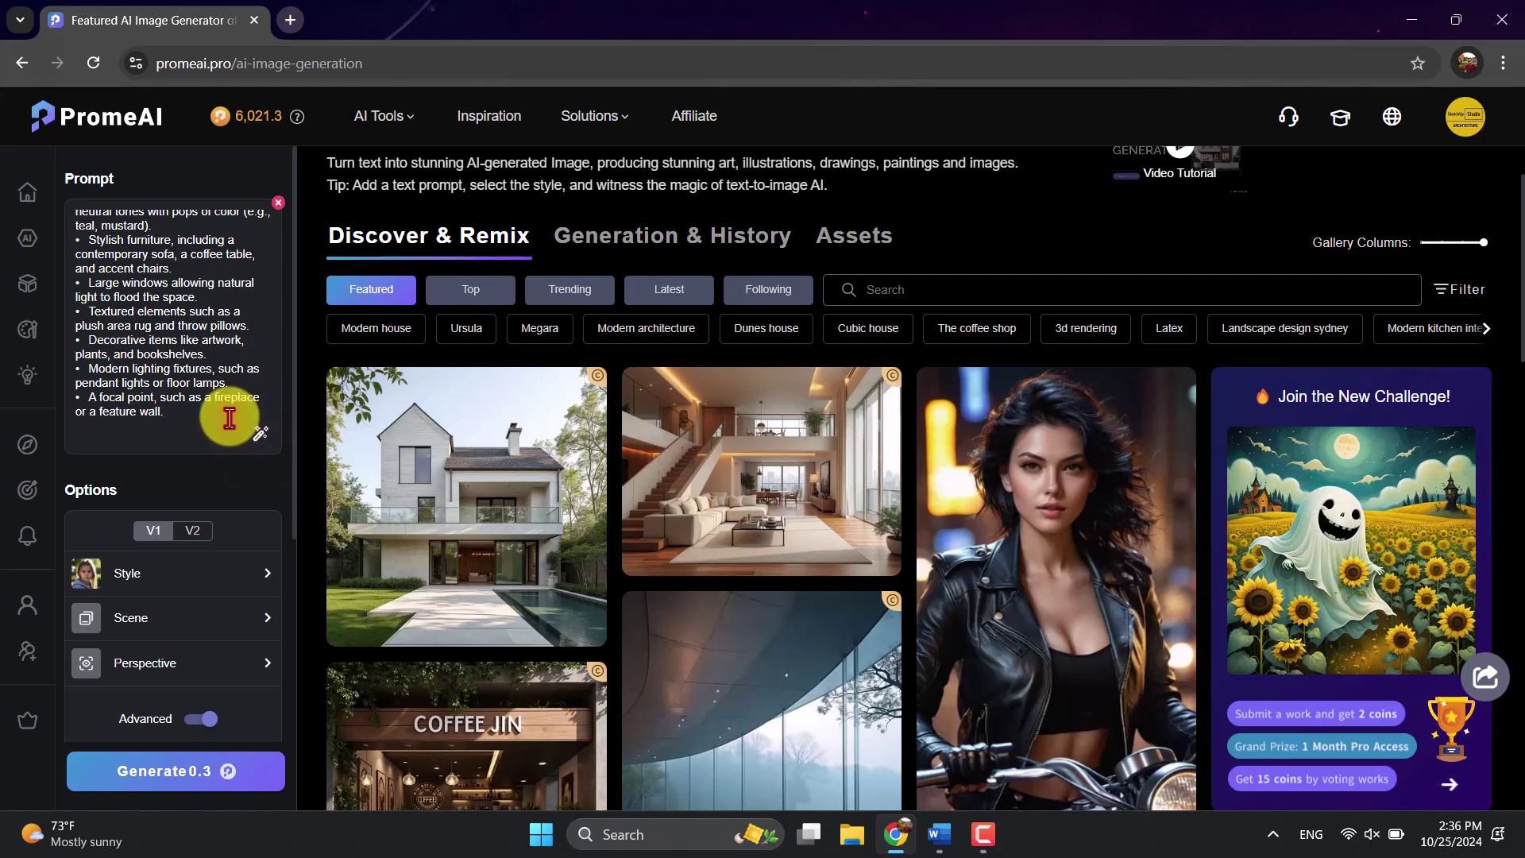
scroll(175, 350, "up", 3)
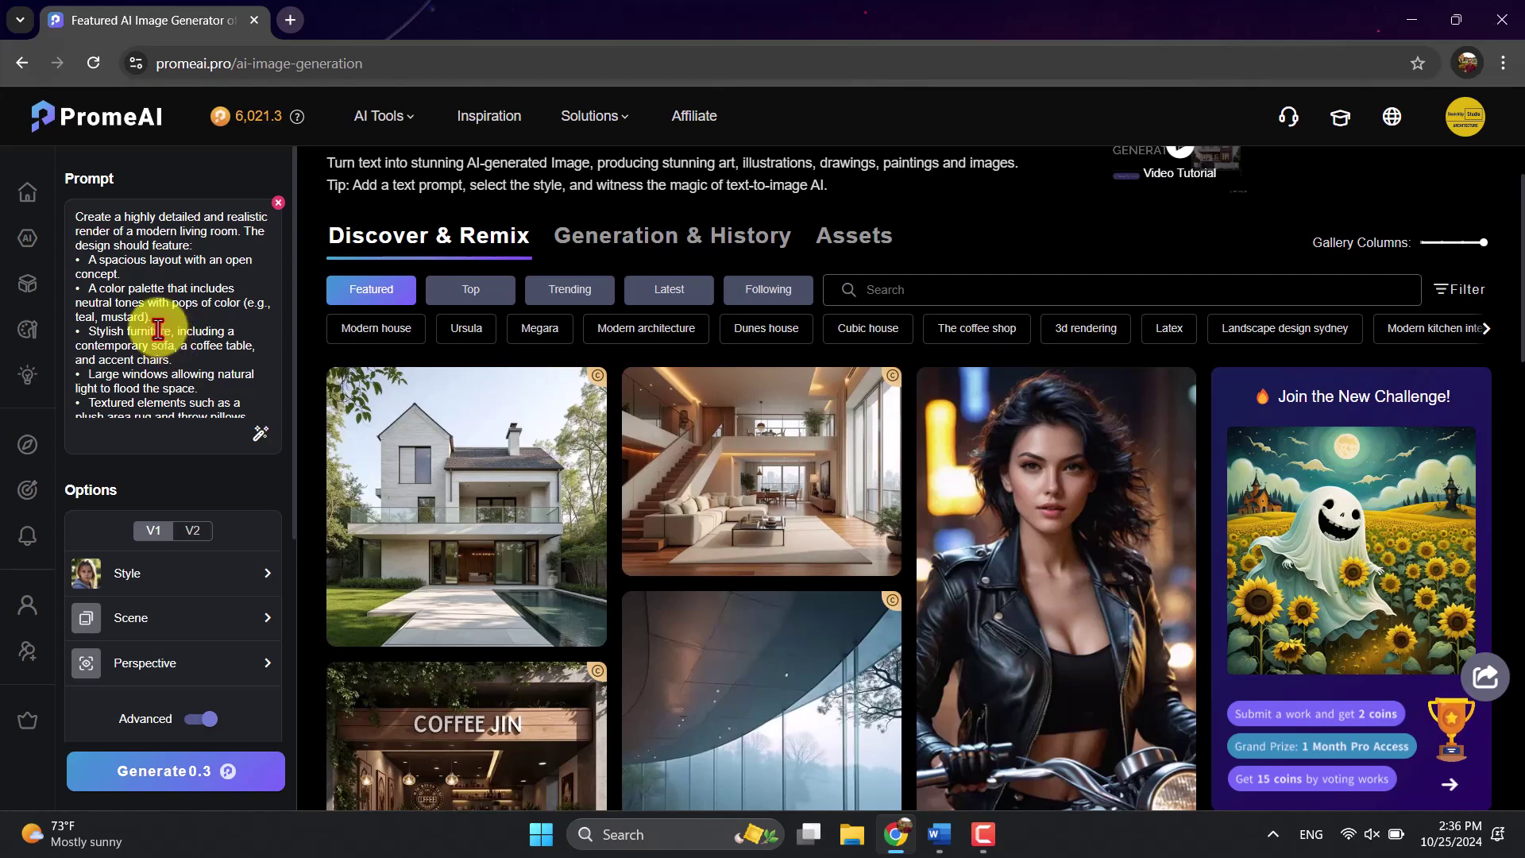
scroll(159, 331, "down", 2)
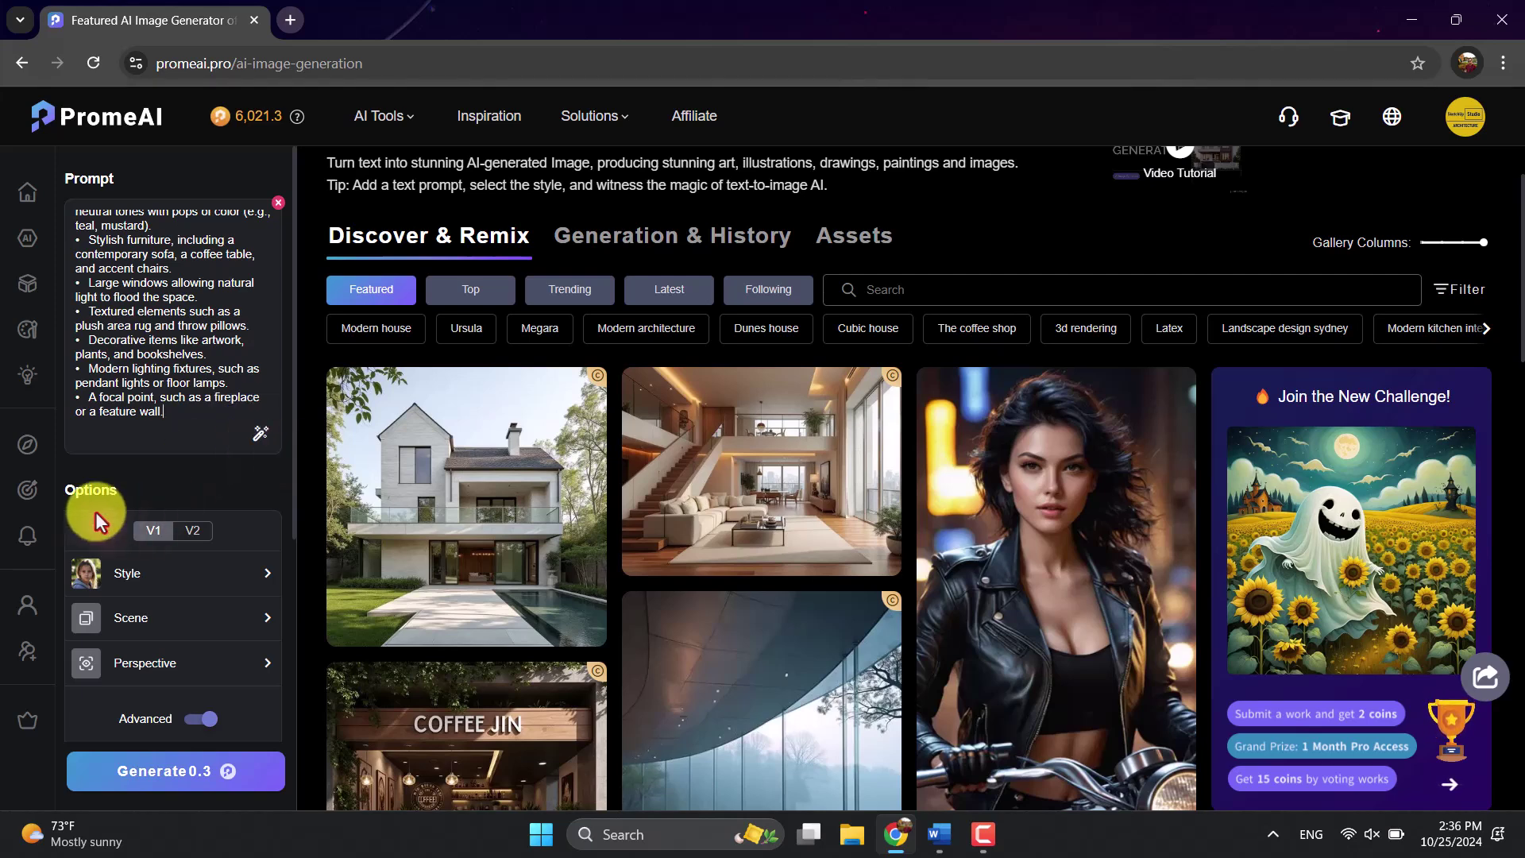
Compare the generation options of V2 with those of V1, ending on V1.
scroll(117, 509, "down", 1)
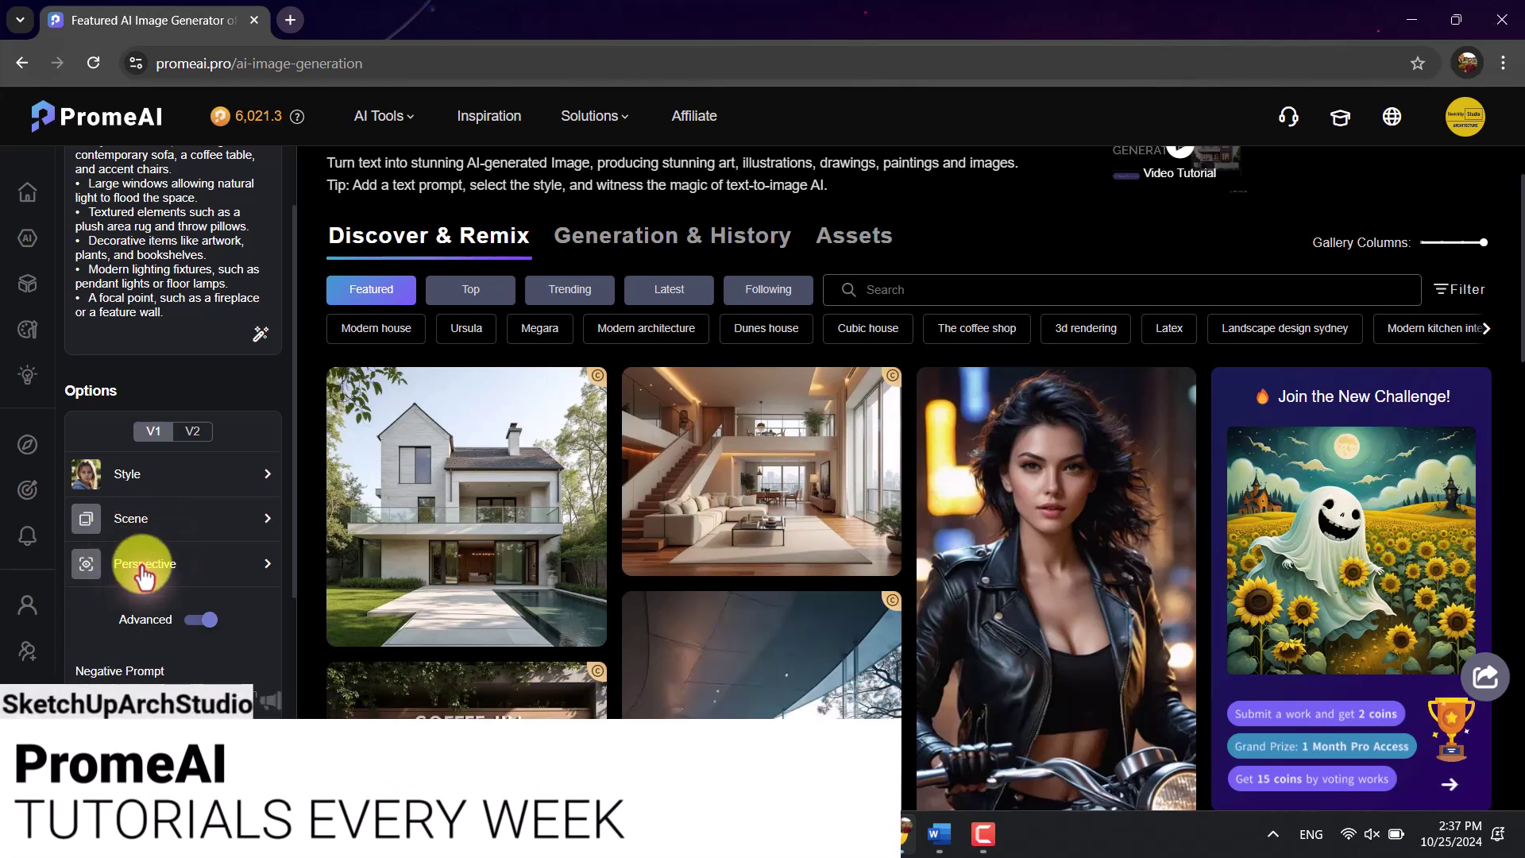
left_click(190, 431)
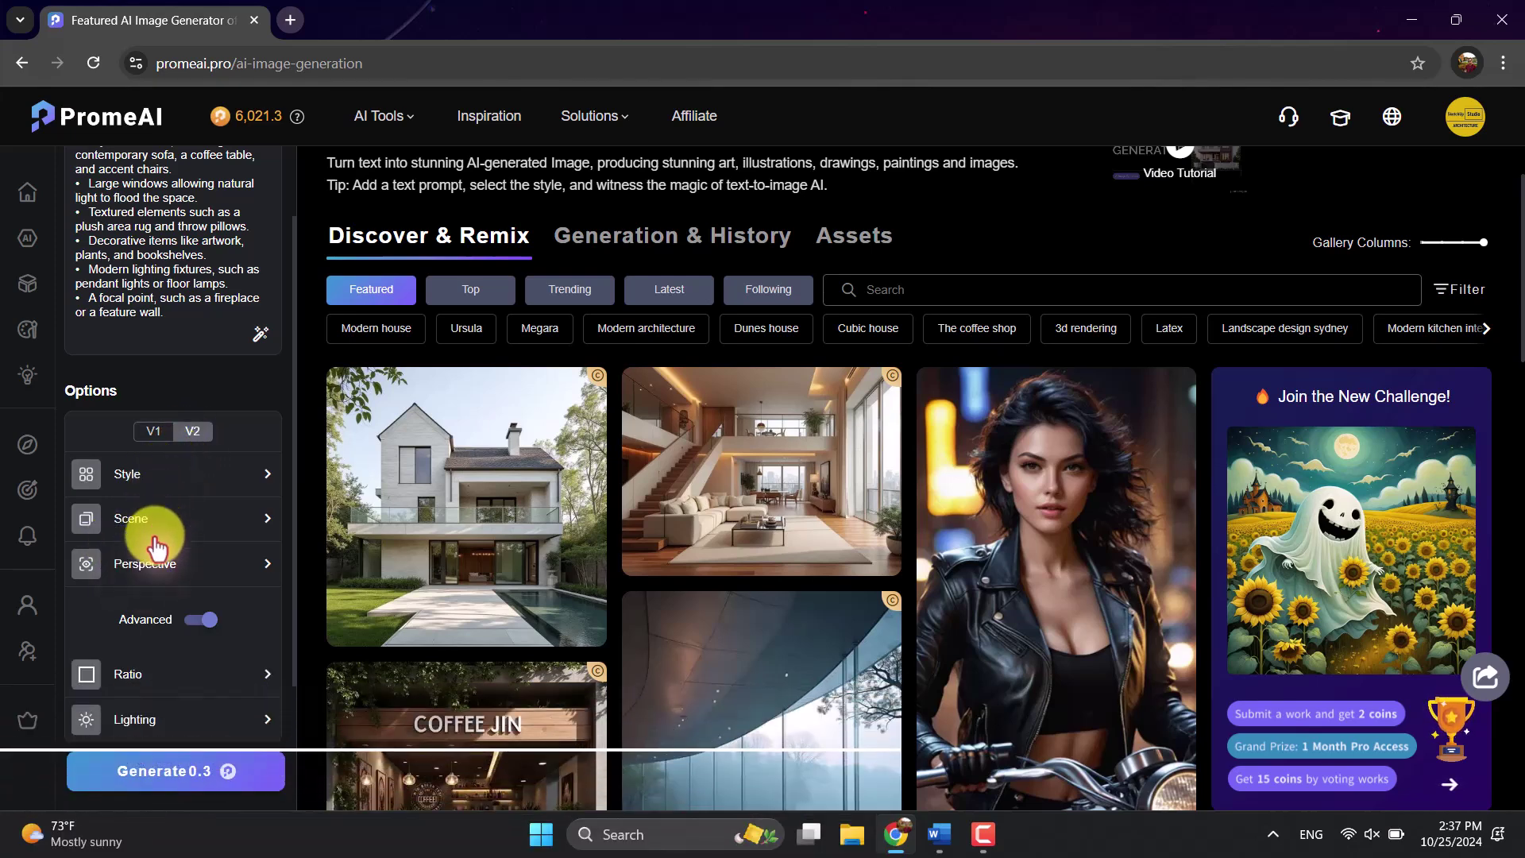
scroll(159, 596, "down", 3)
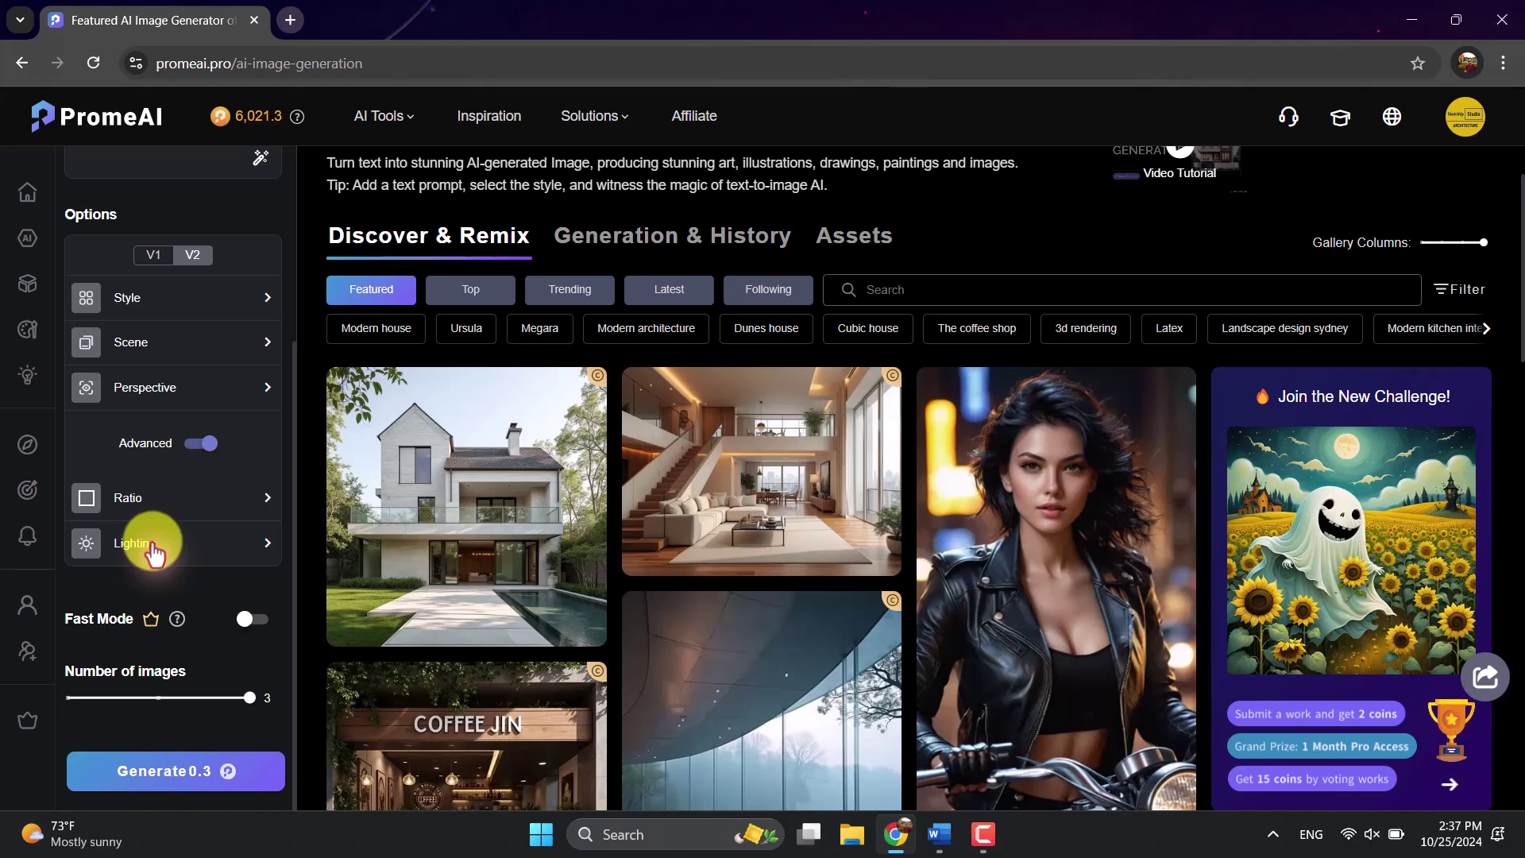
left_click(153, 254)
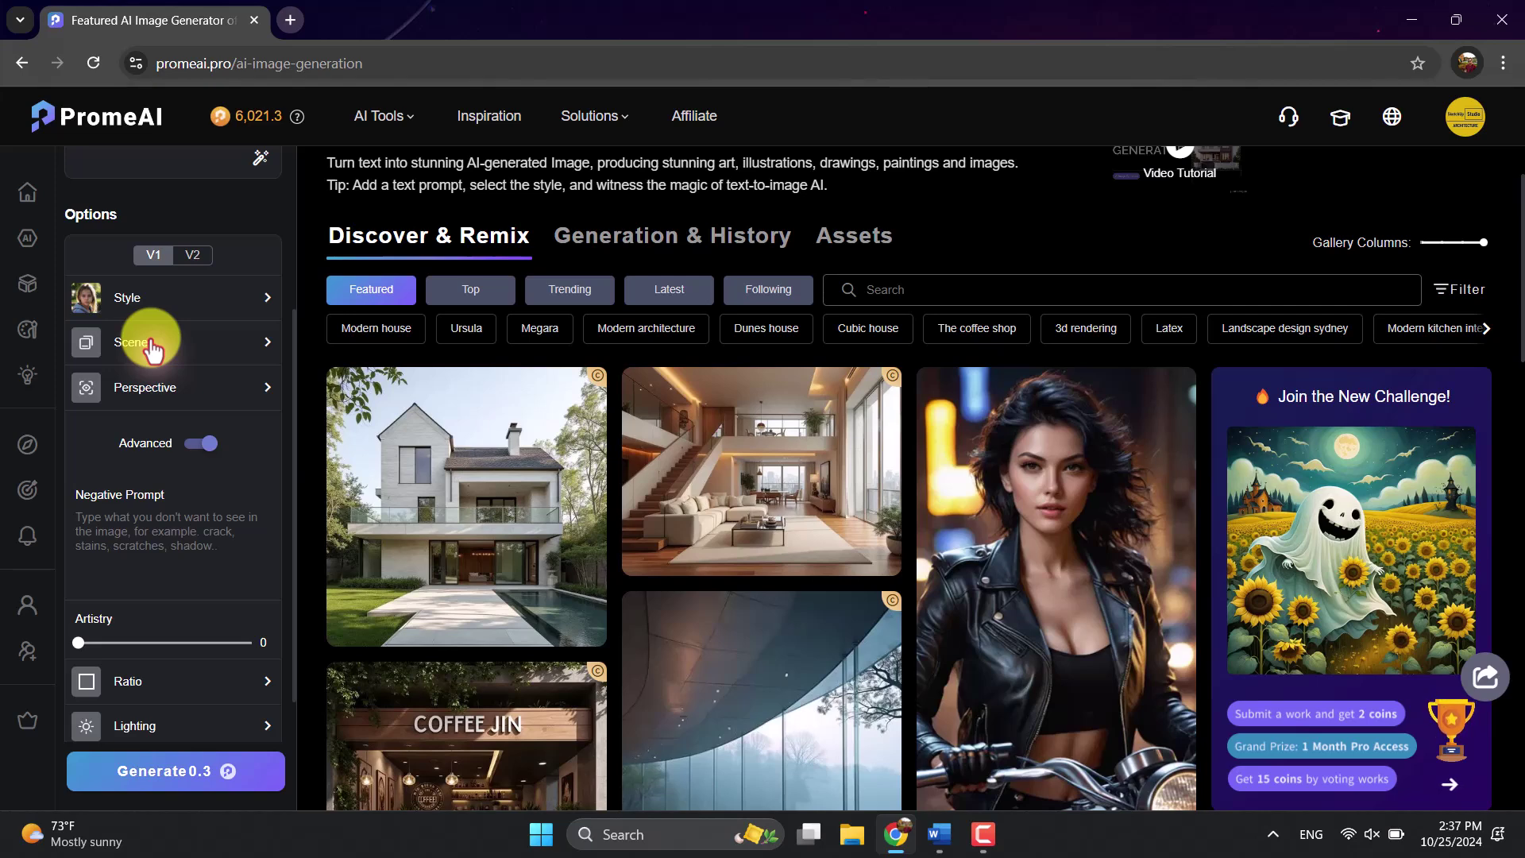
Look through the Photography styles offered for V1, including the Documentary Photography group.
left_click(135, 299)
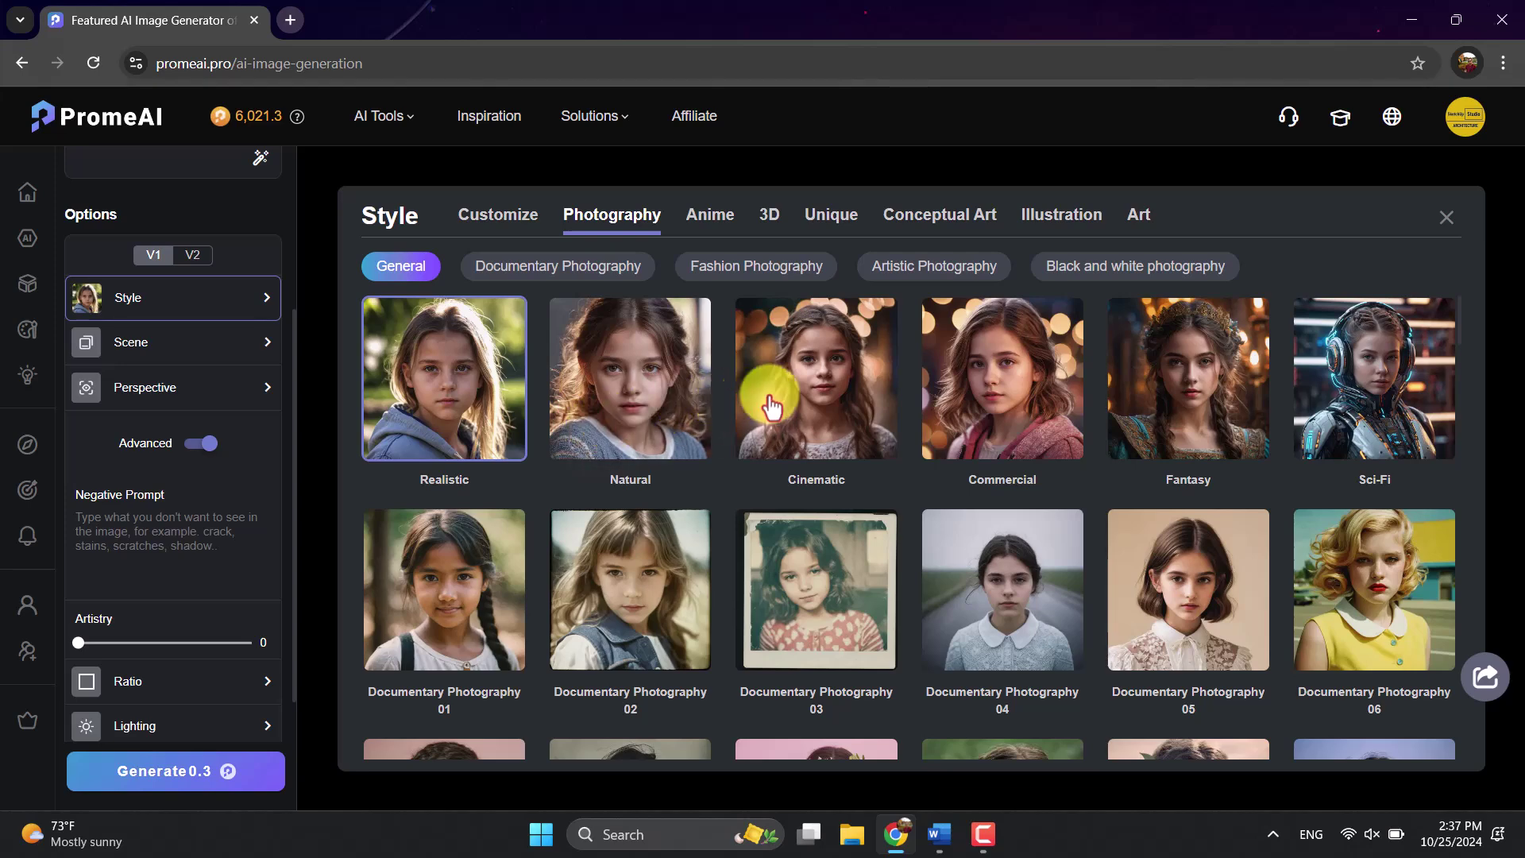
scroll(811, 398, "down", 5)
scroll(812, 409, "down", 3)
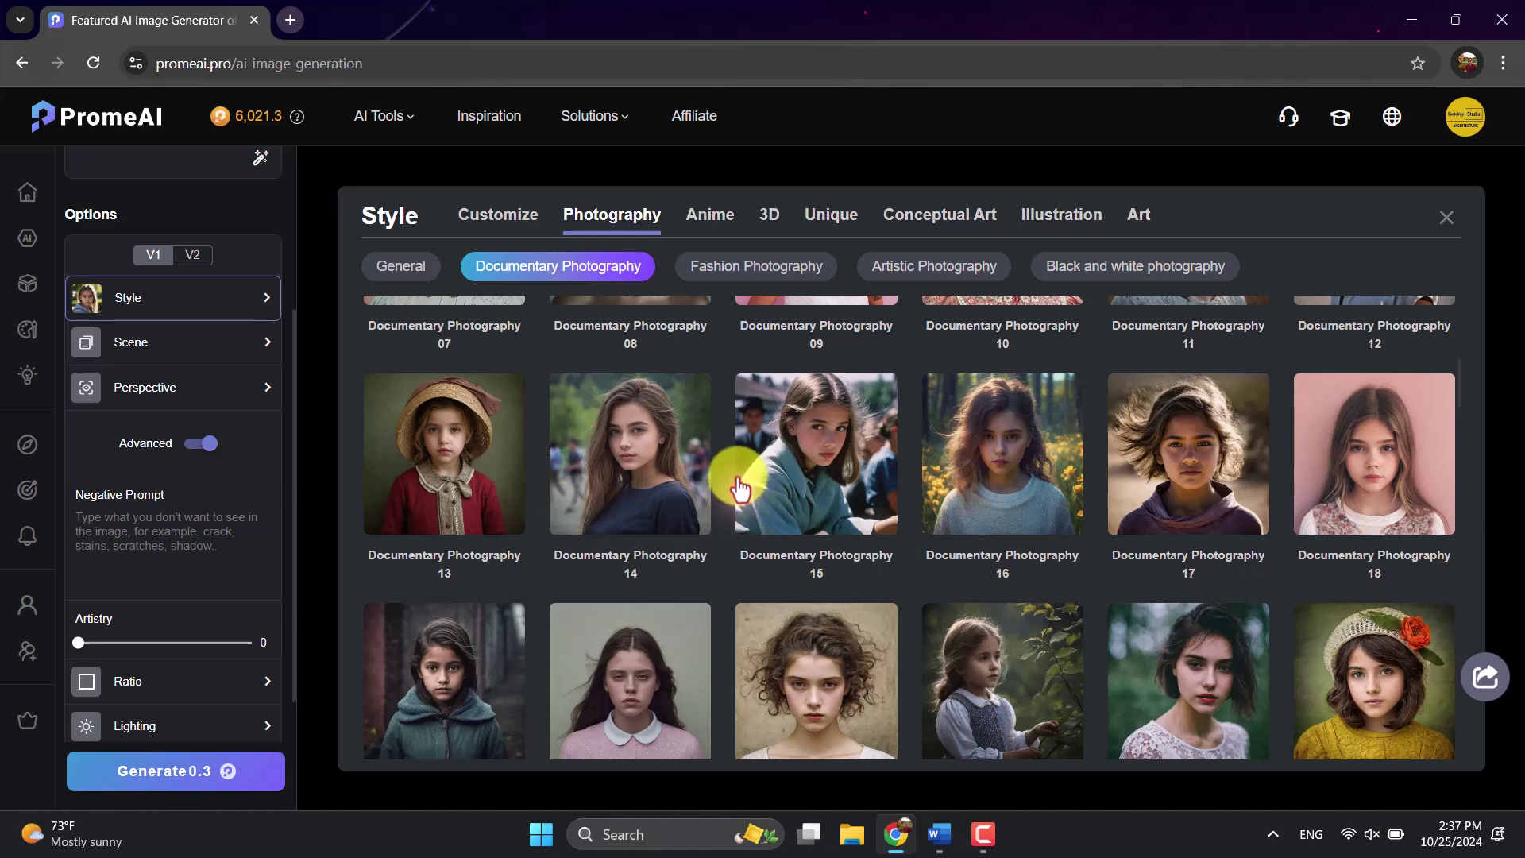
scroll(739, 489, "up", 8)
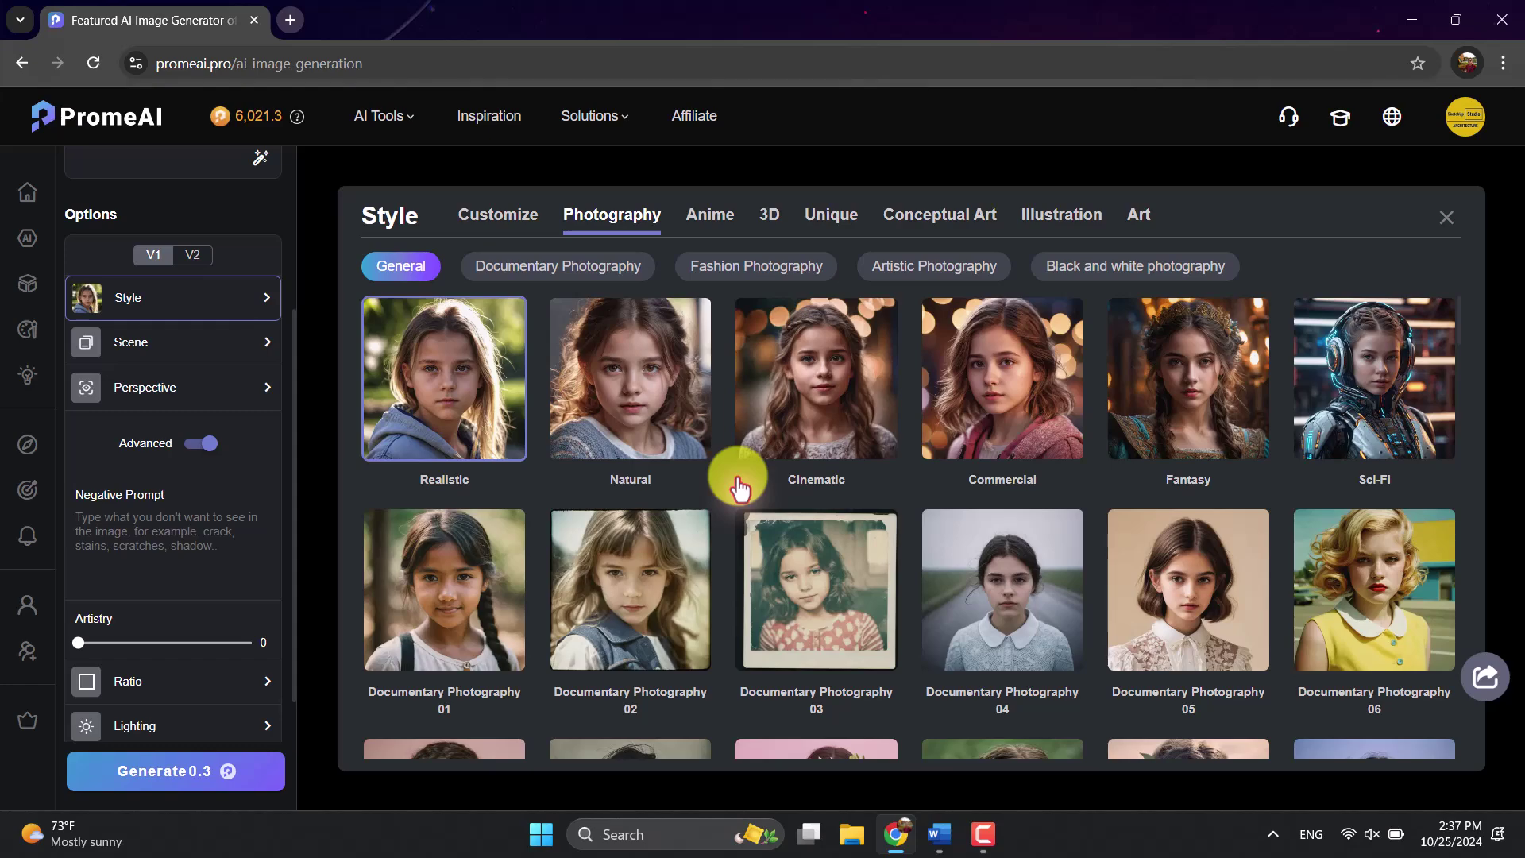
Switch to V2, check its Illustration and Conceptual Art styles, and choose the Architectural Photography style.
left_click(193, 254)
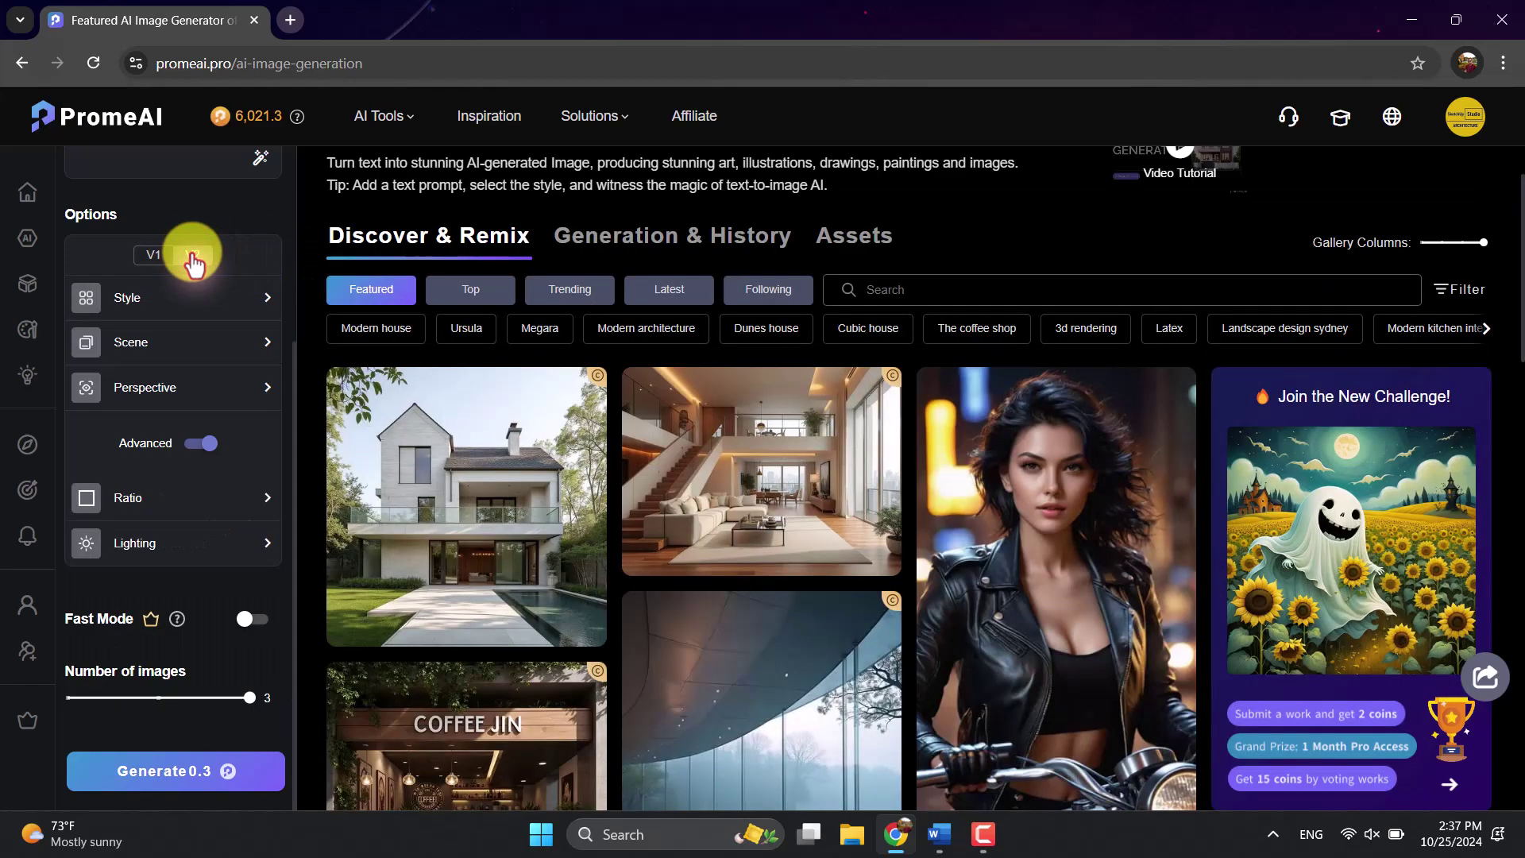
left_click(149, 300)
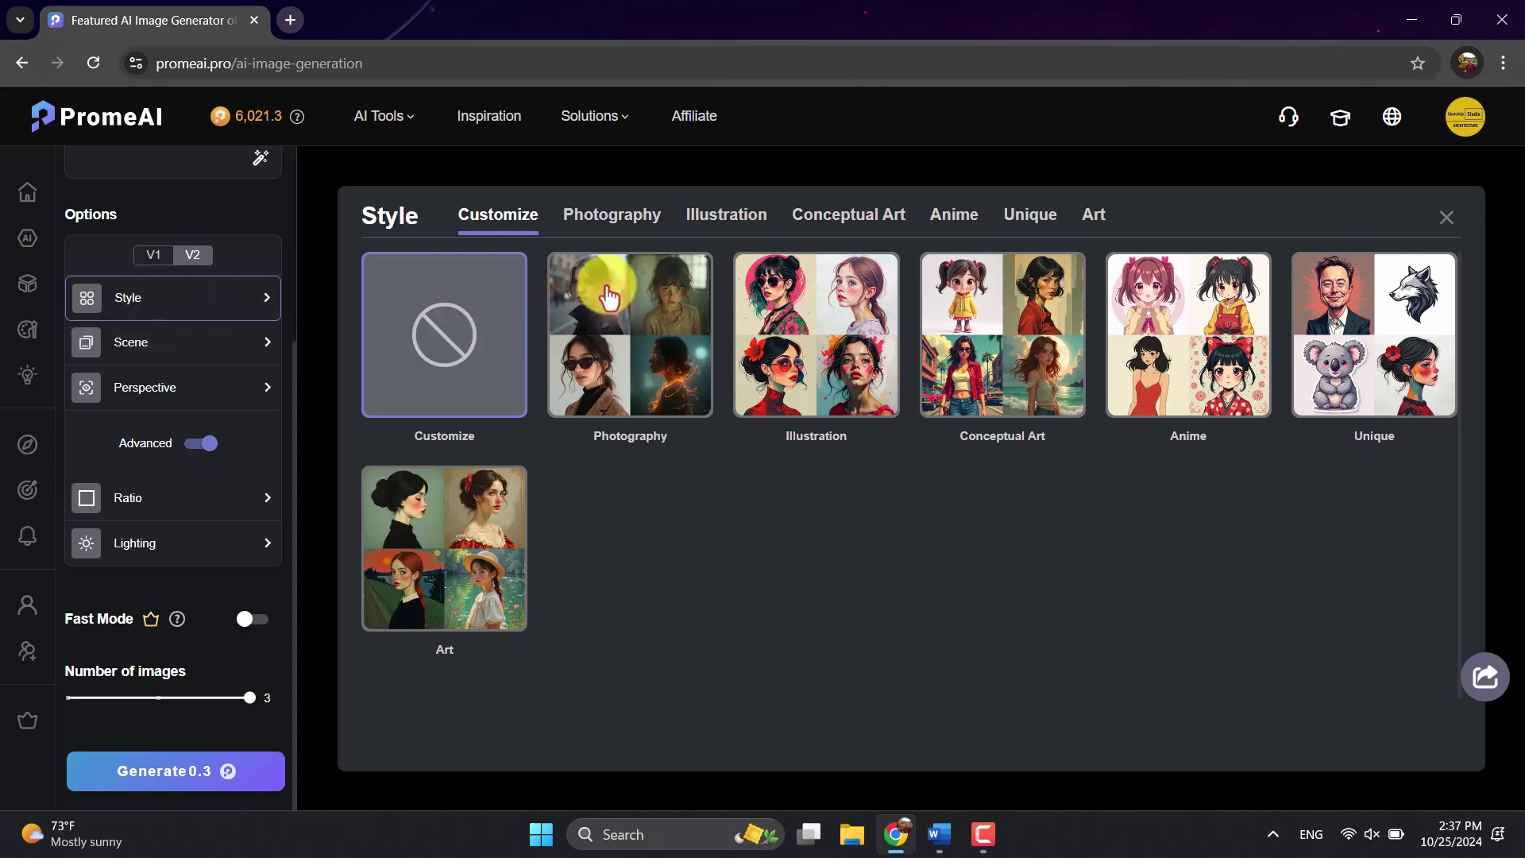
left_click(609, 213)
left_click(720, 226)
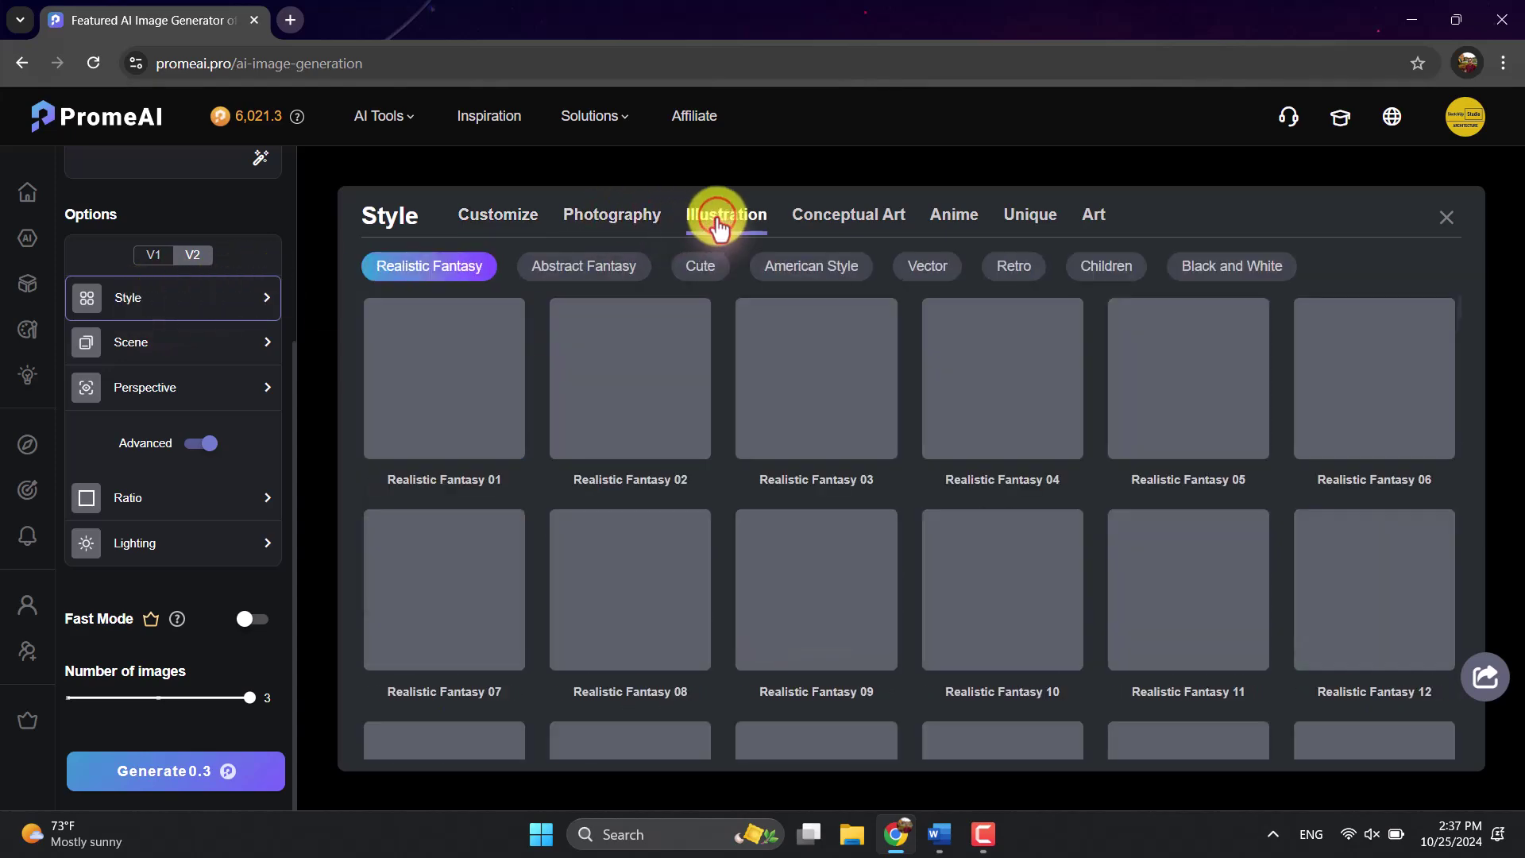
left_click(806, 226)
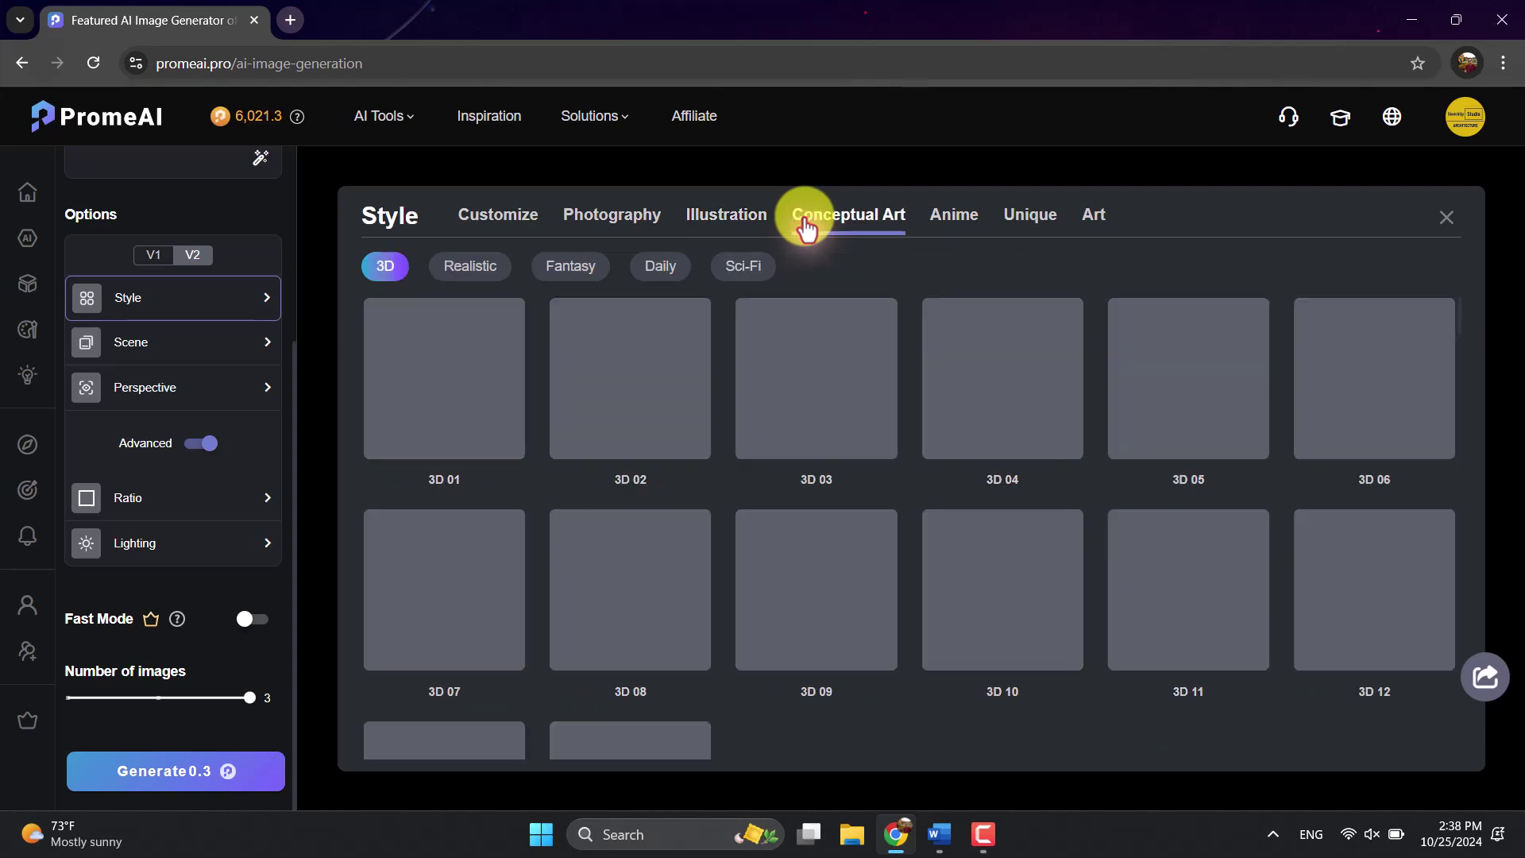
left_click(595, 221)
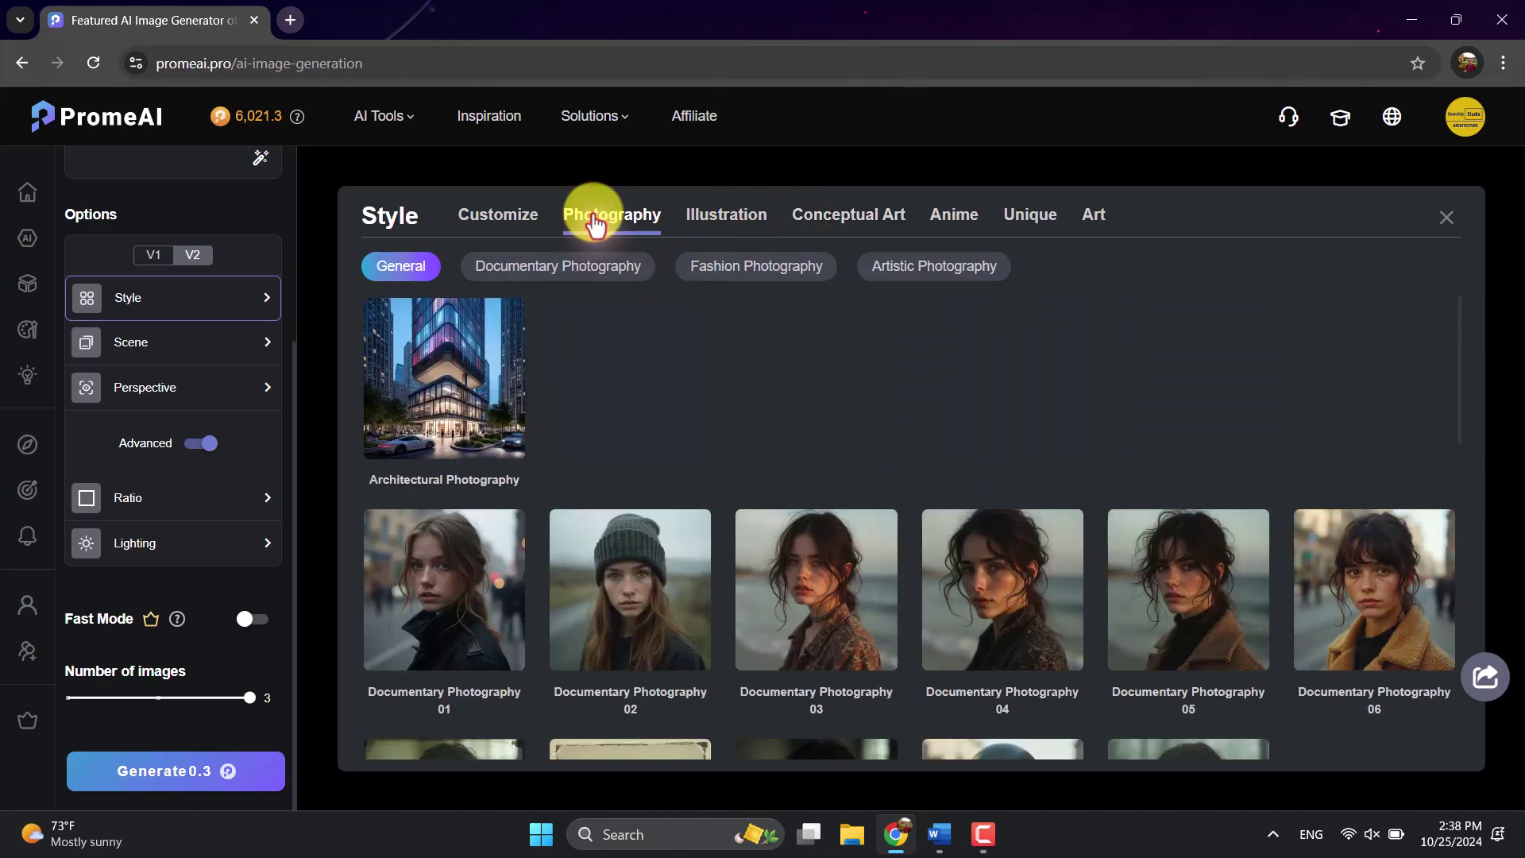
left_click(461, 363)
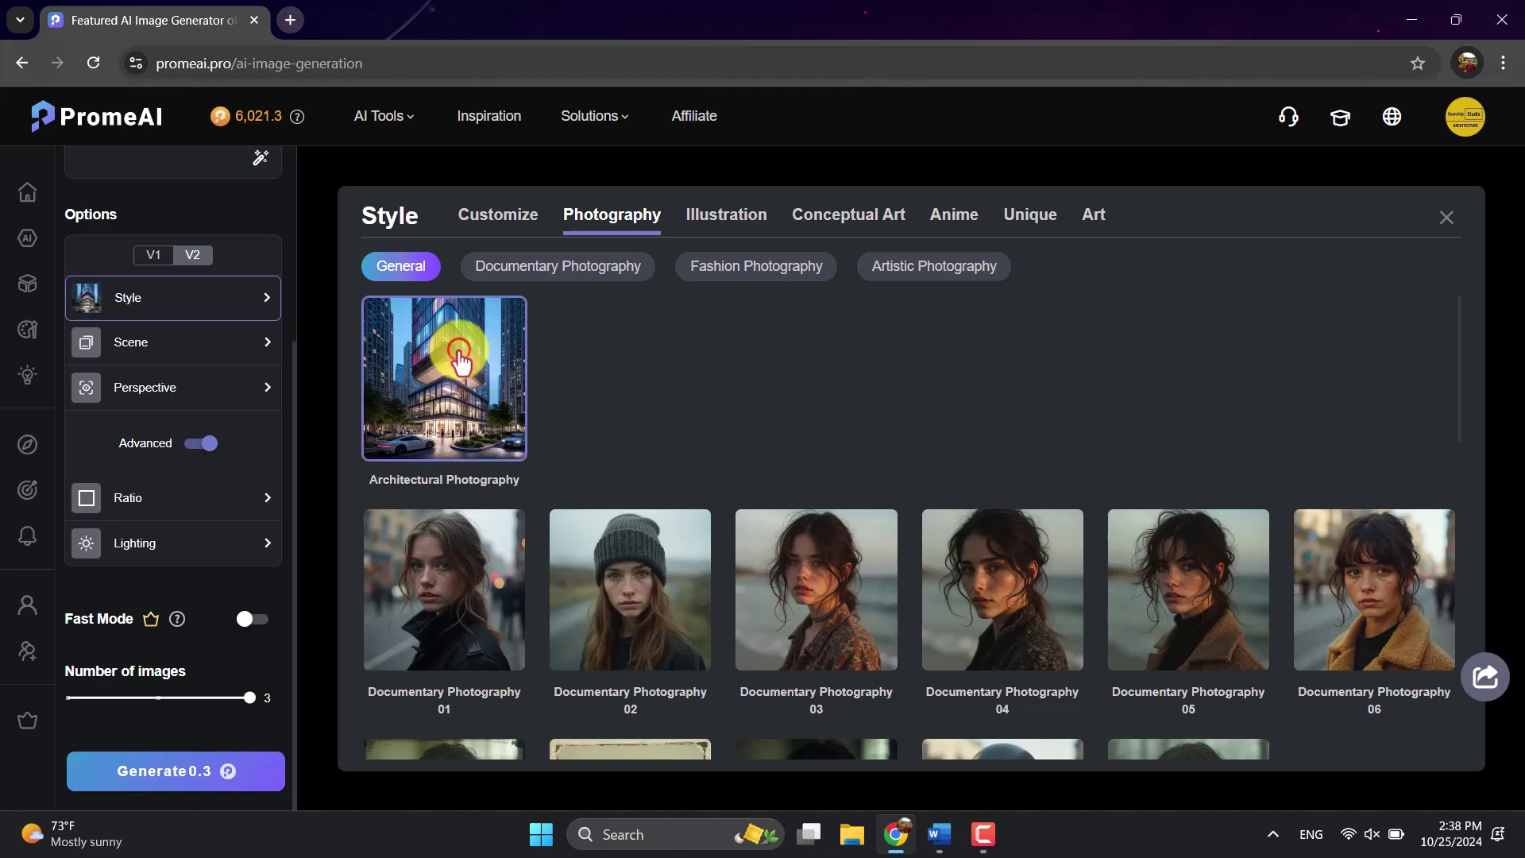
Look through the V2 scene categories Architecture, Interior, Commercial Space and Landscape Design.
left_click(221, 352)
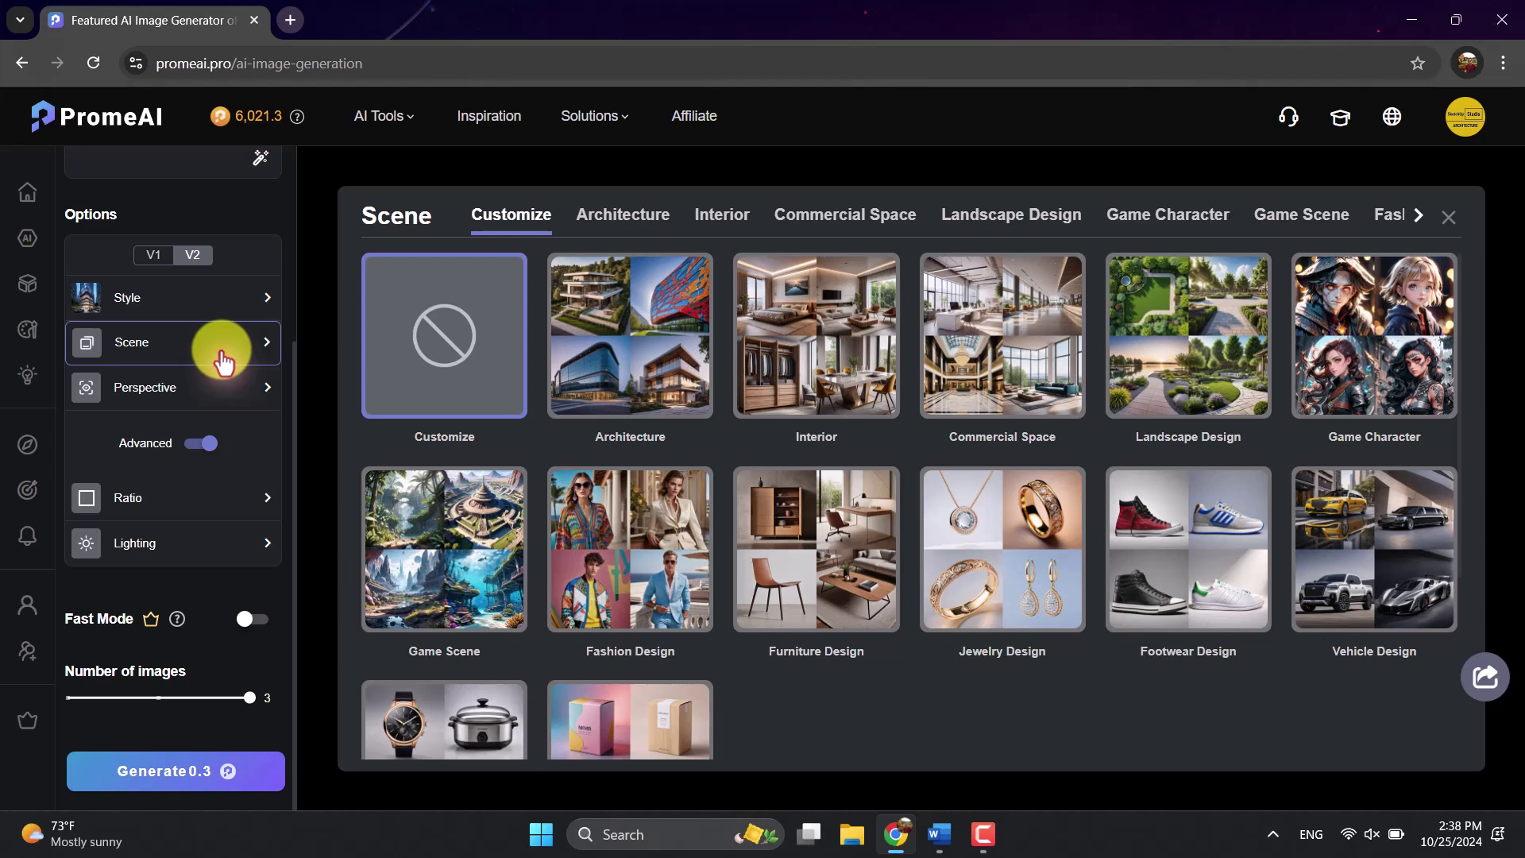
left_click(623, 230)
left_click(713, 230)
left_click(845, 213)
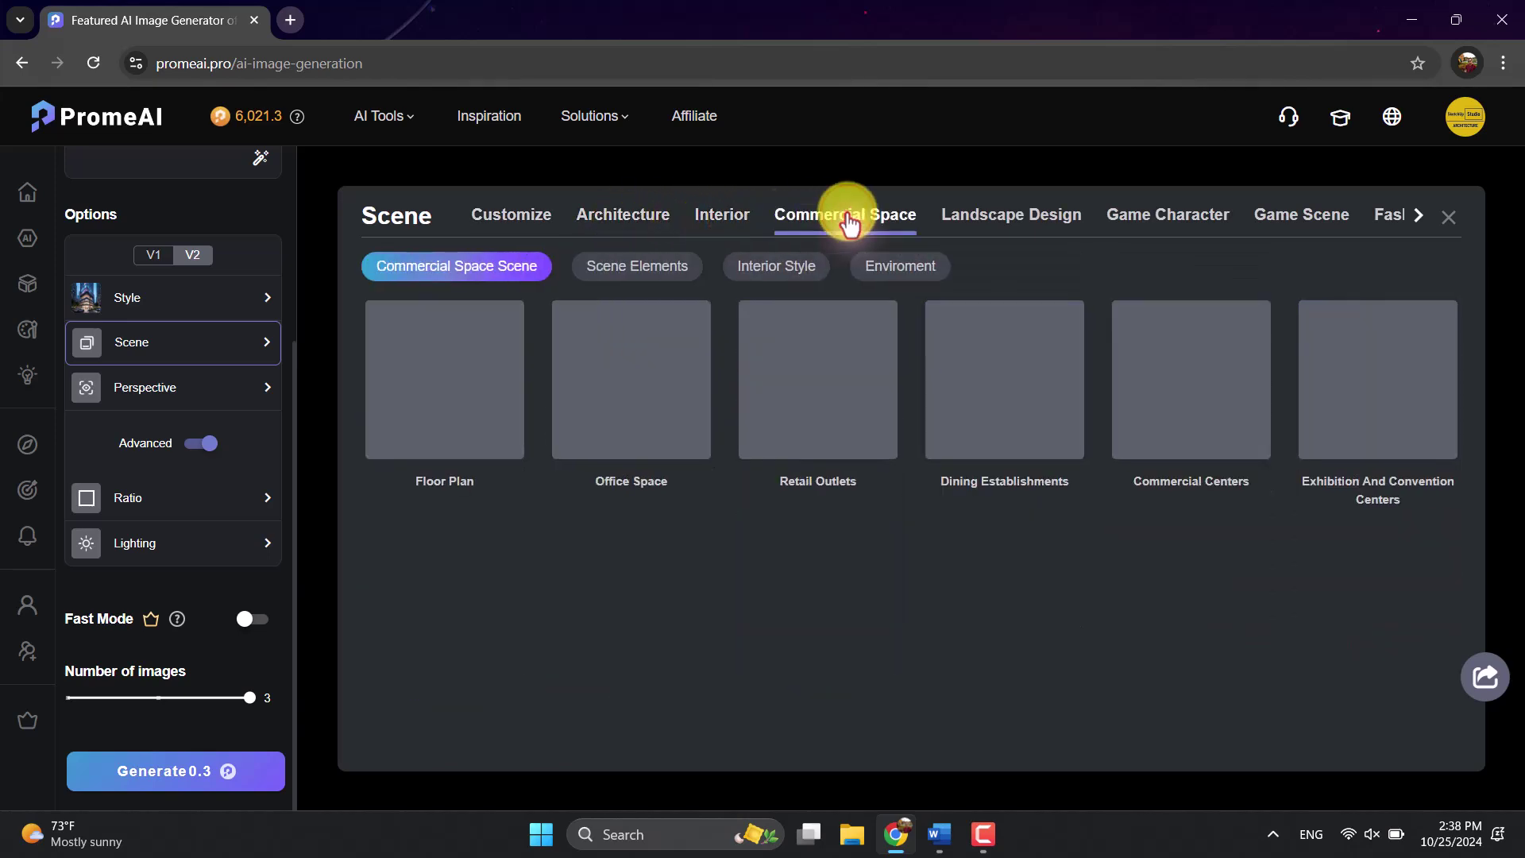
left_click(1014, 215)
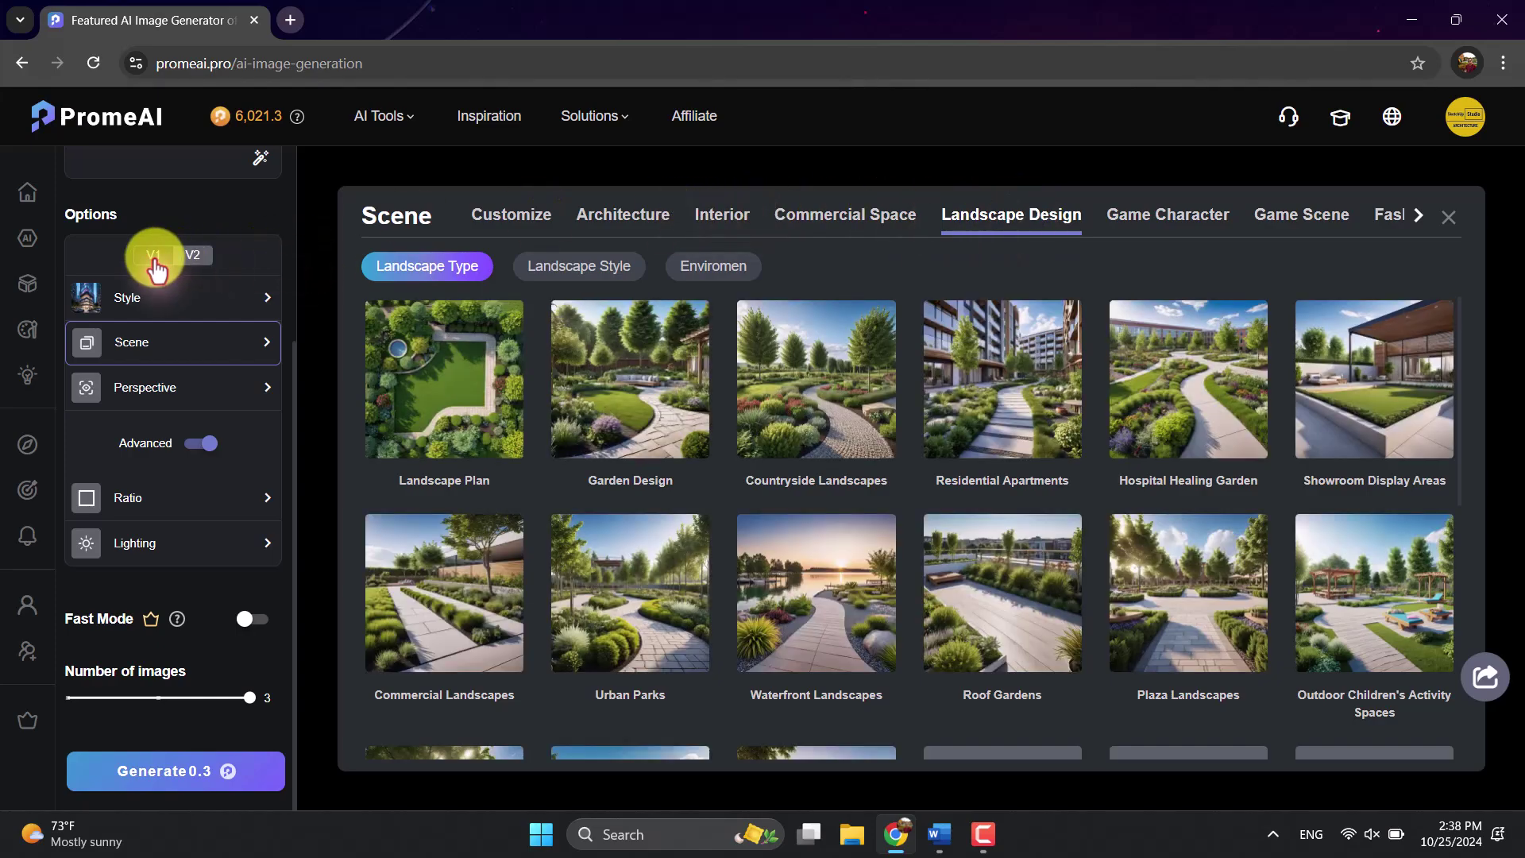
Switch back to V1, check the interior scenes against the prompt in Word, and choose the Living Room scene.
left_click(153, 255)
left_click(143, 340)
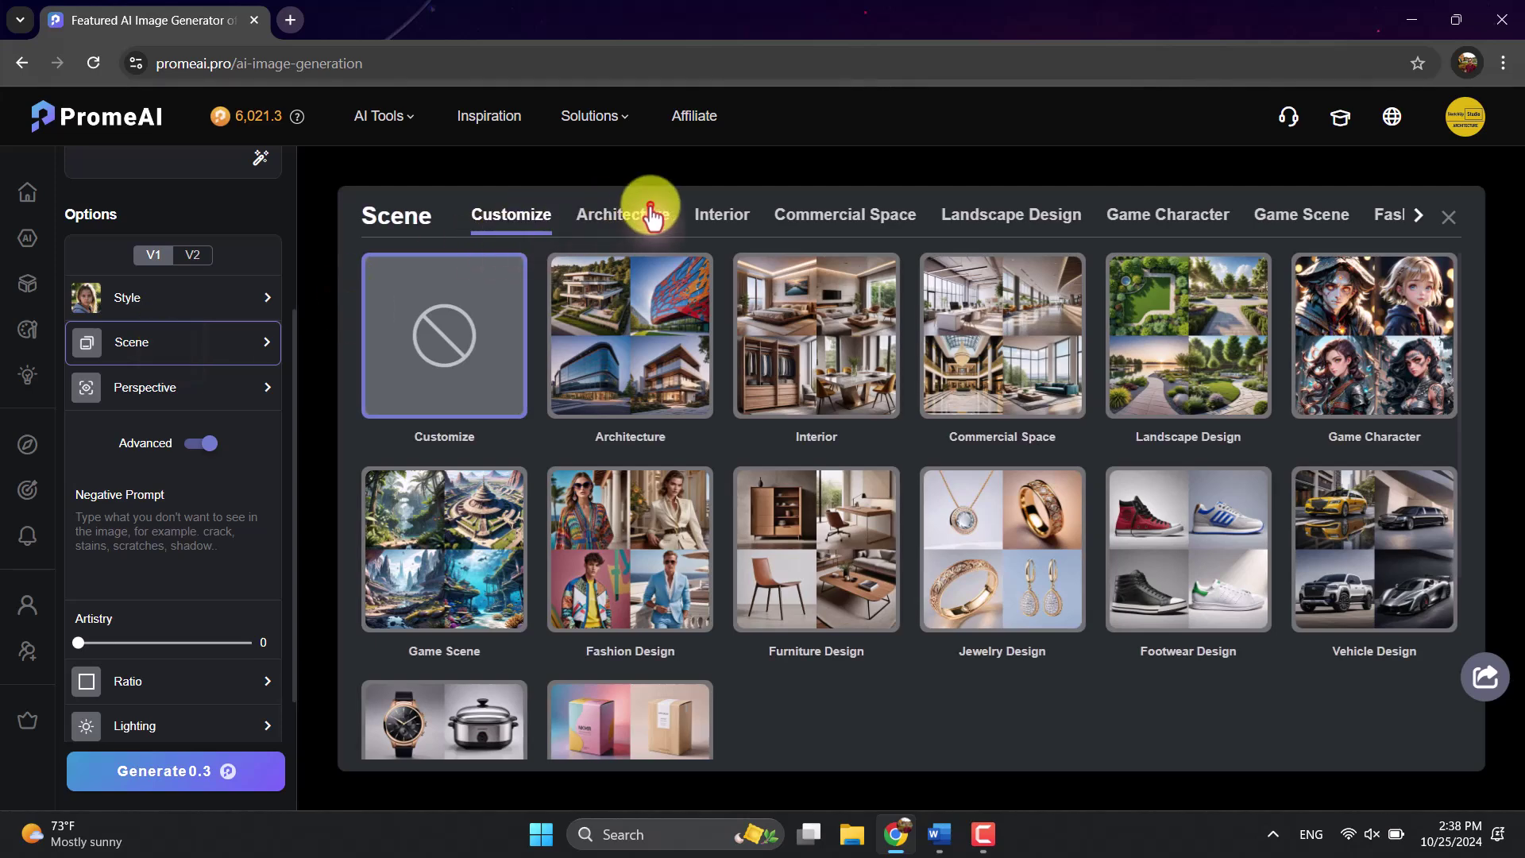
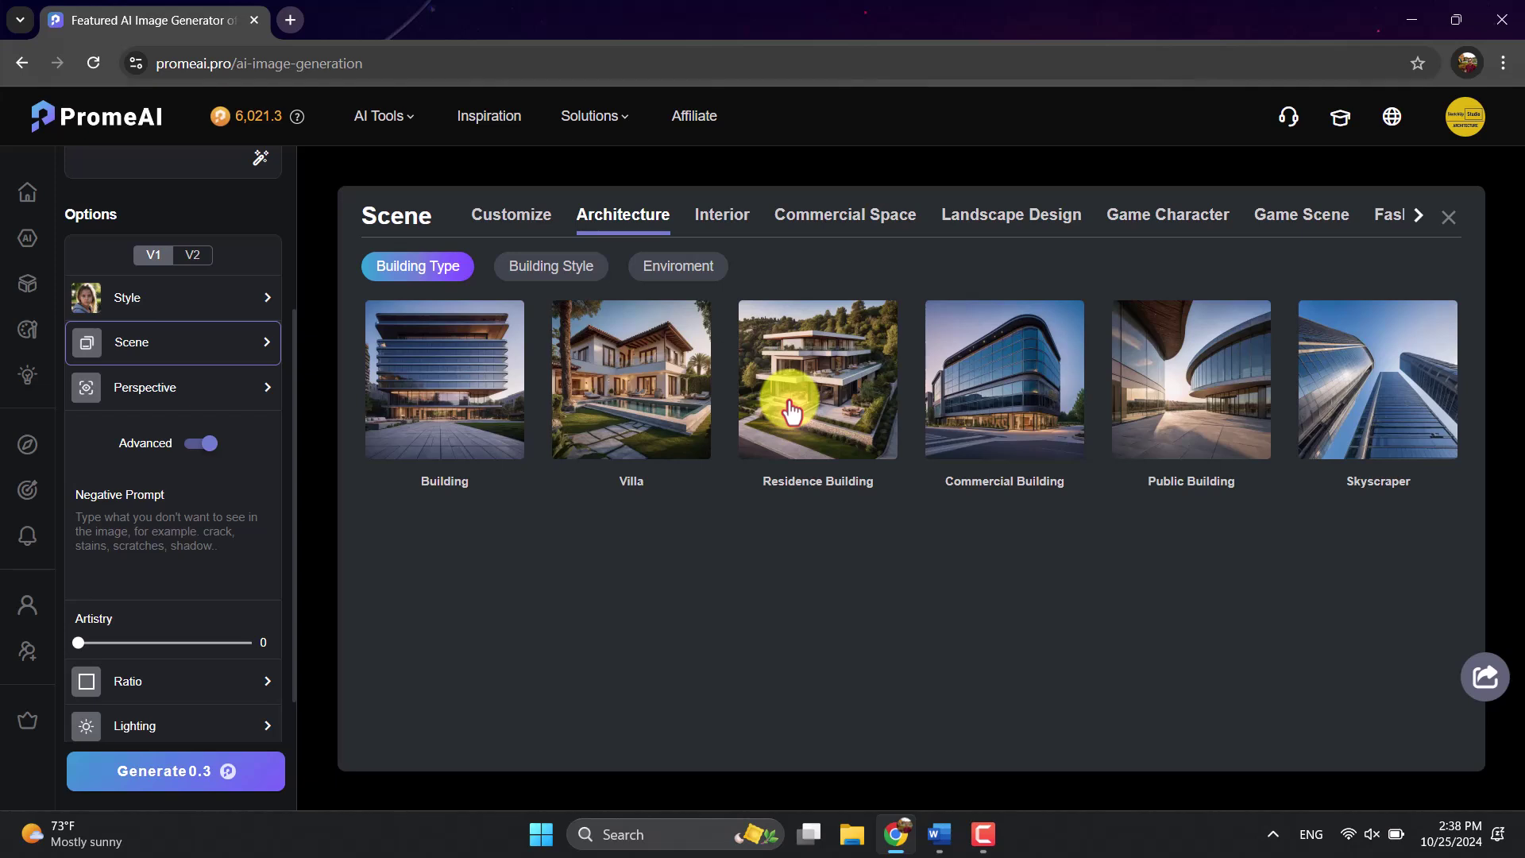
left_click(731, 228)
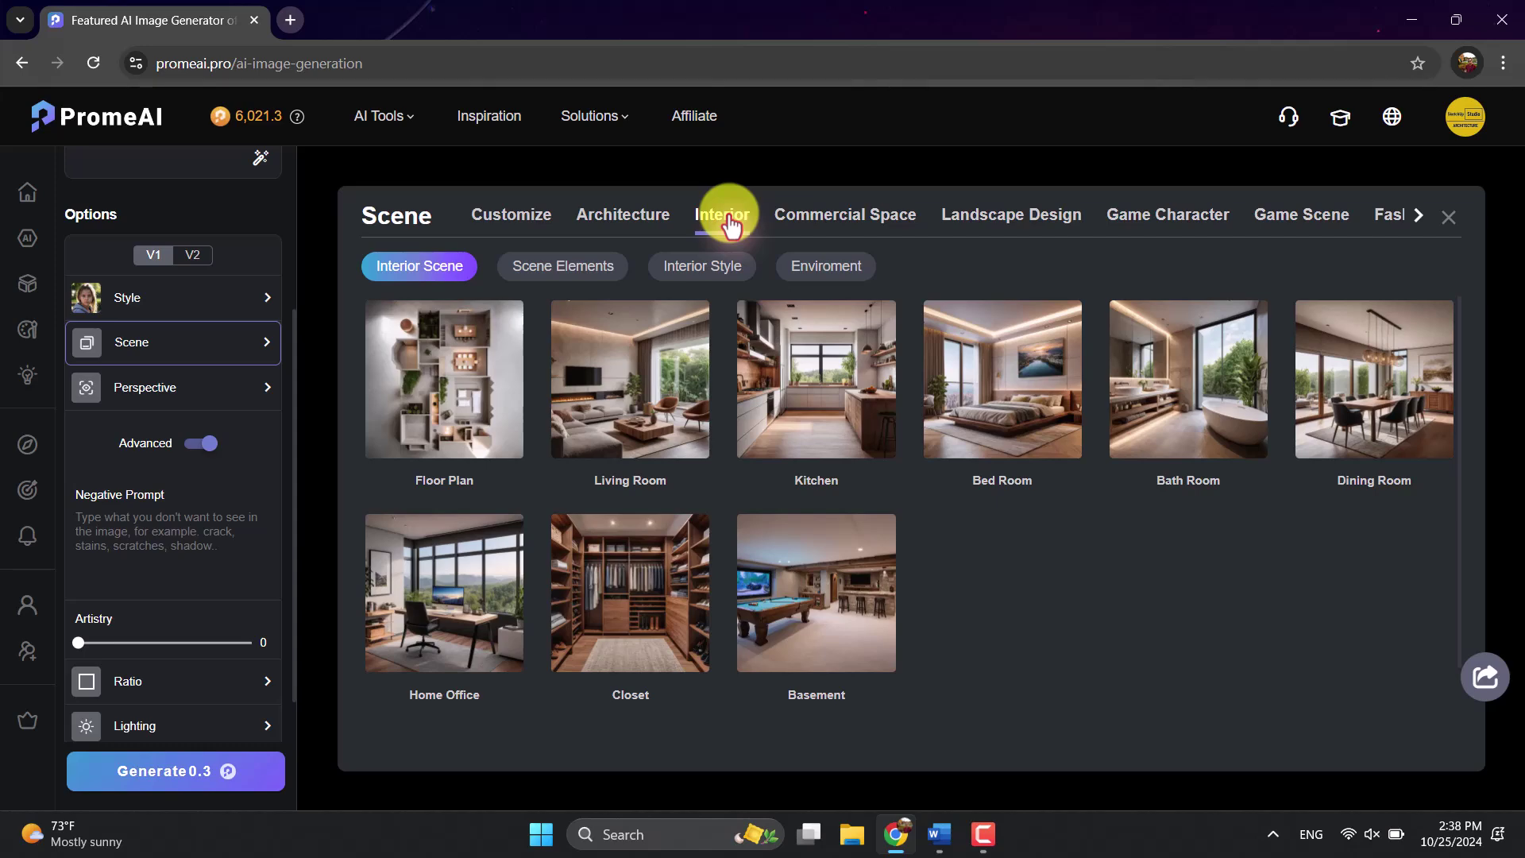
left_click(937, 836)
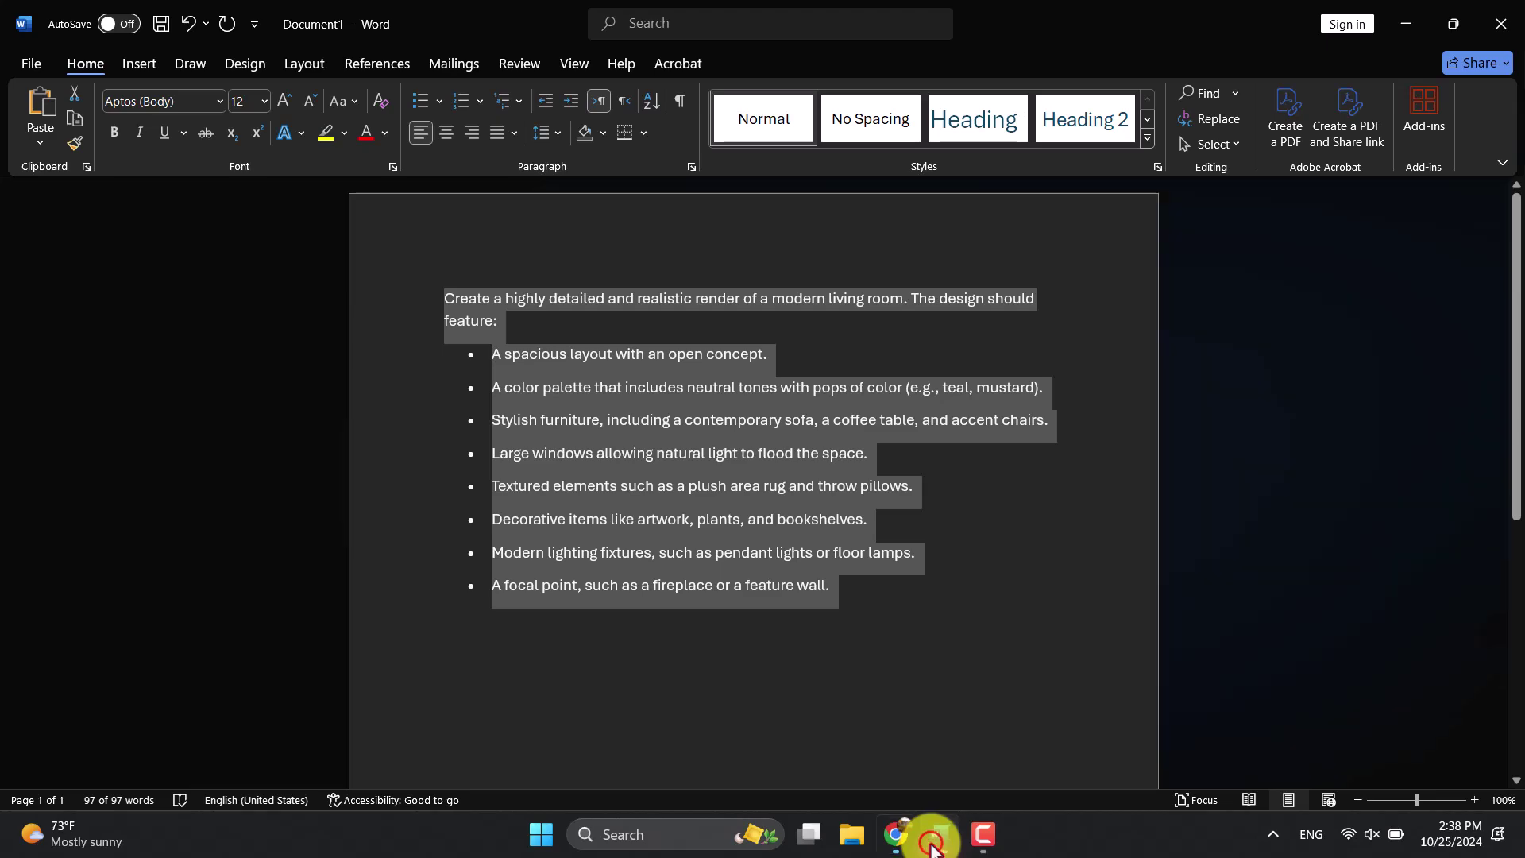
left_click(936, 839)
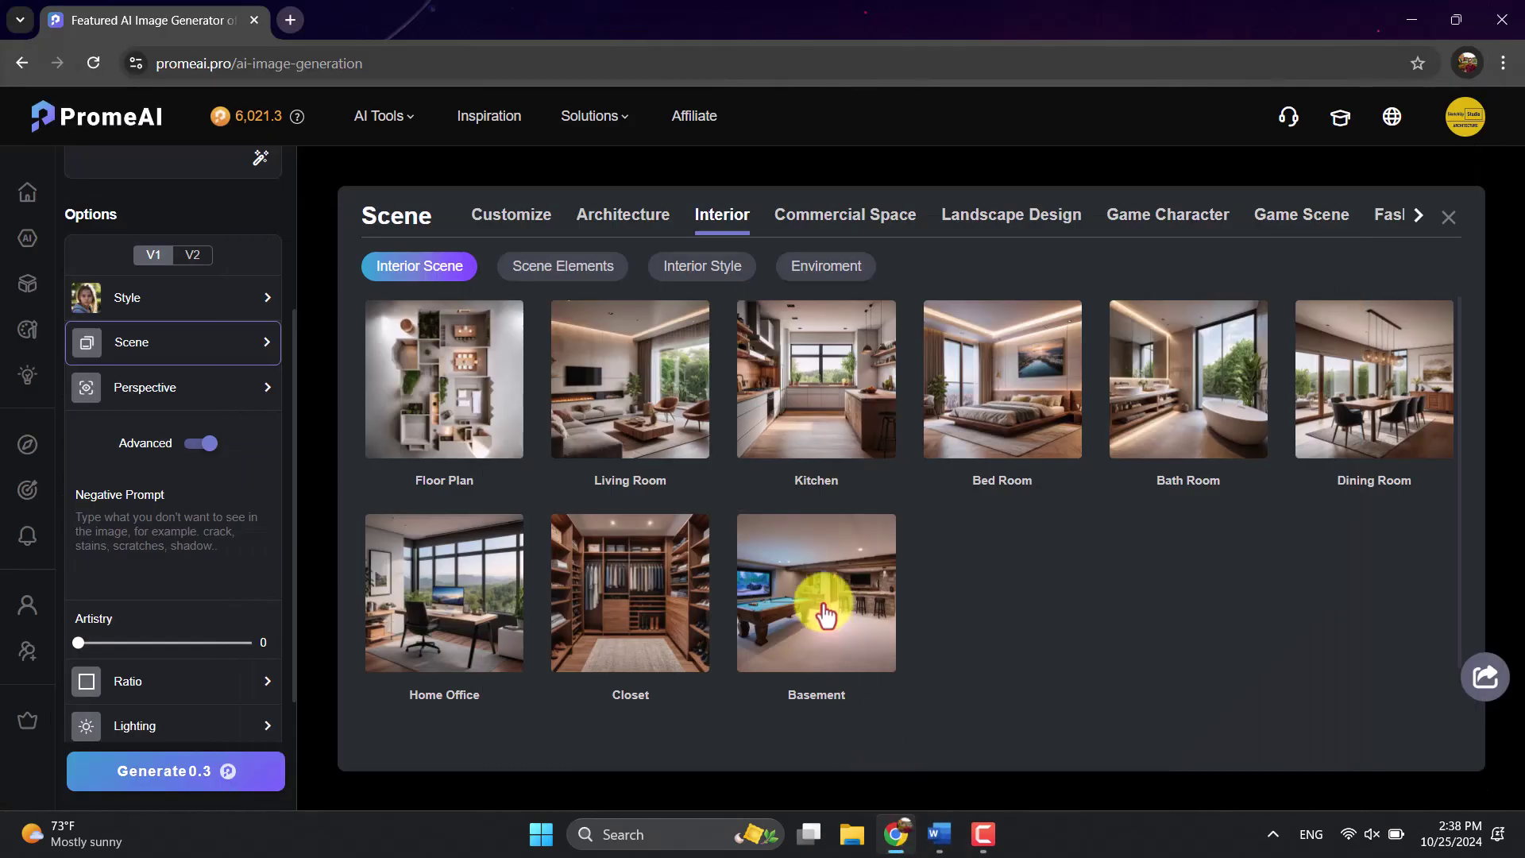
left_click(641, 433)
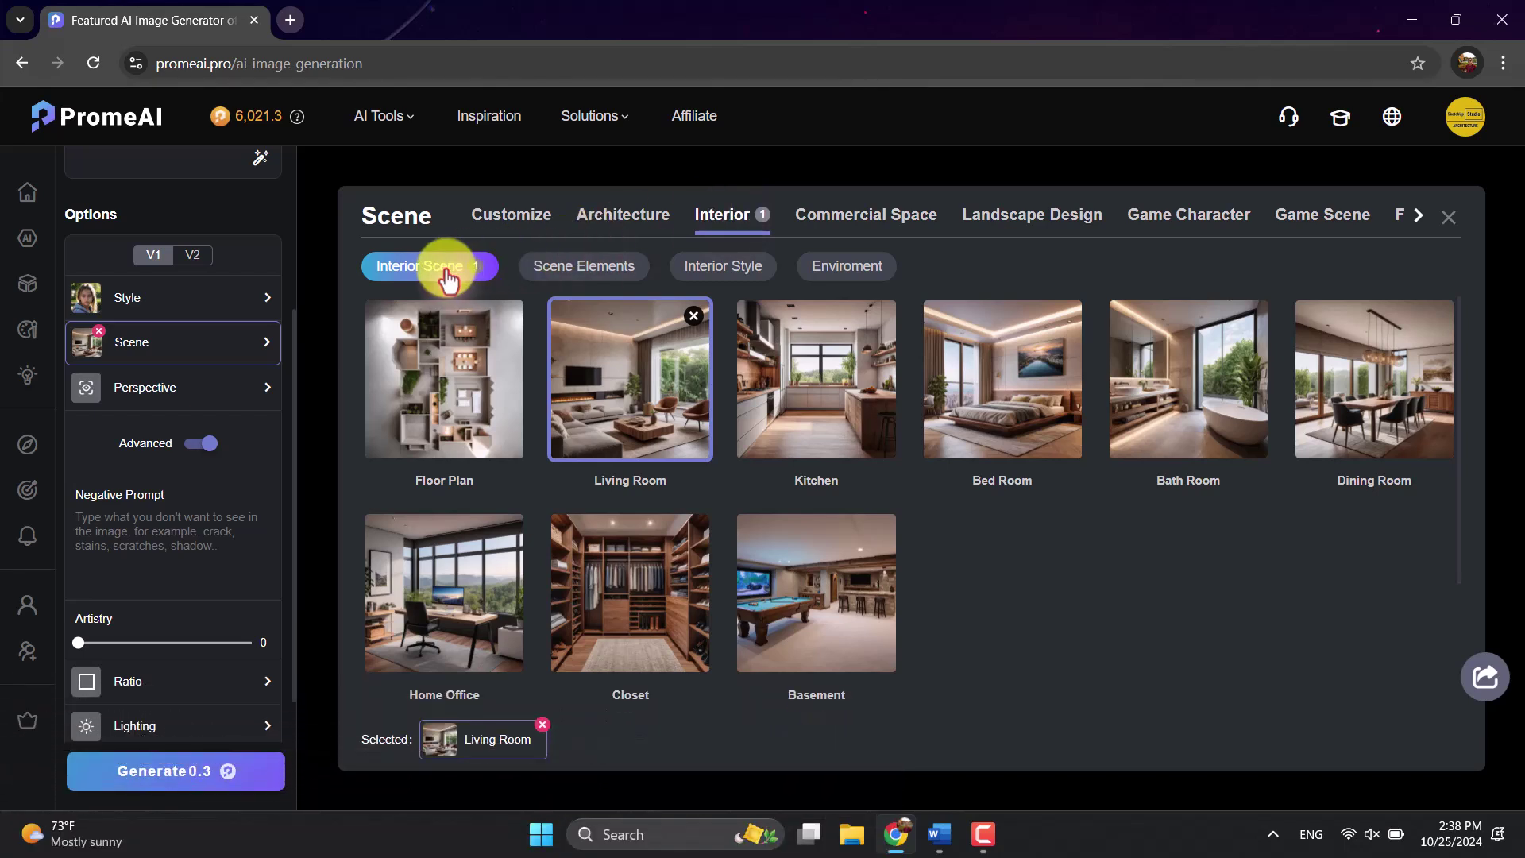
Examine the Scene Elements, Interior Style and Environment options for the living room, comparing them with the Word prompt.
left_click(548, 270)
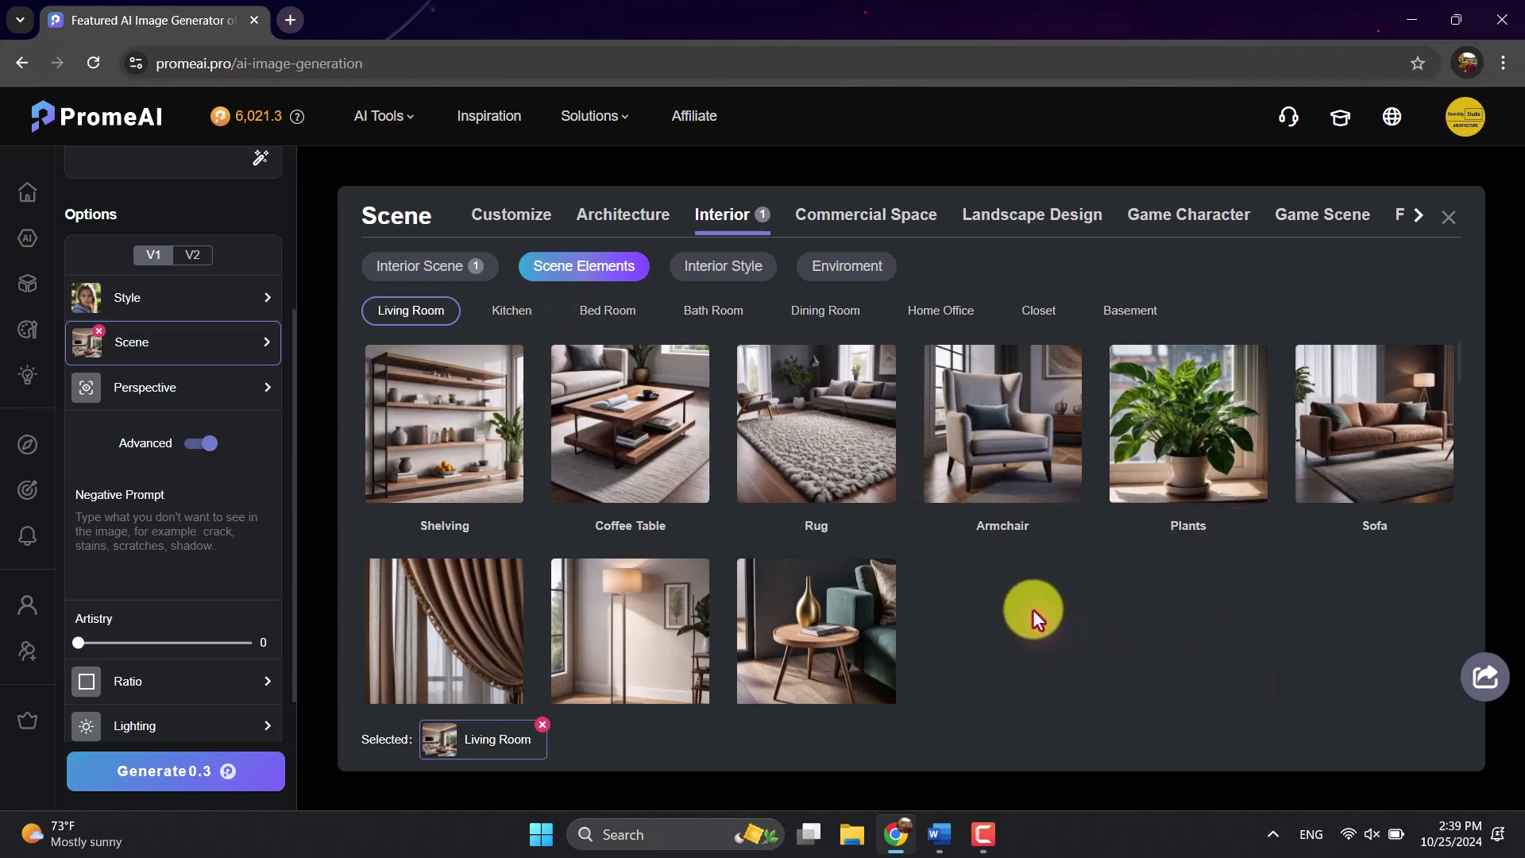
left_click(723, 267)
left_click(837, 266)
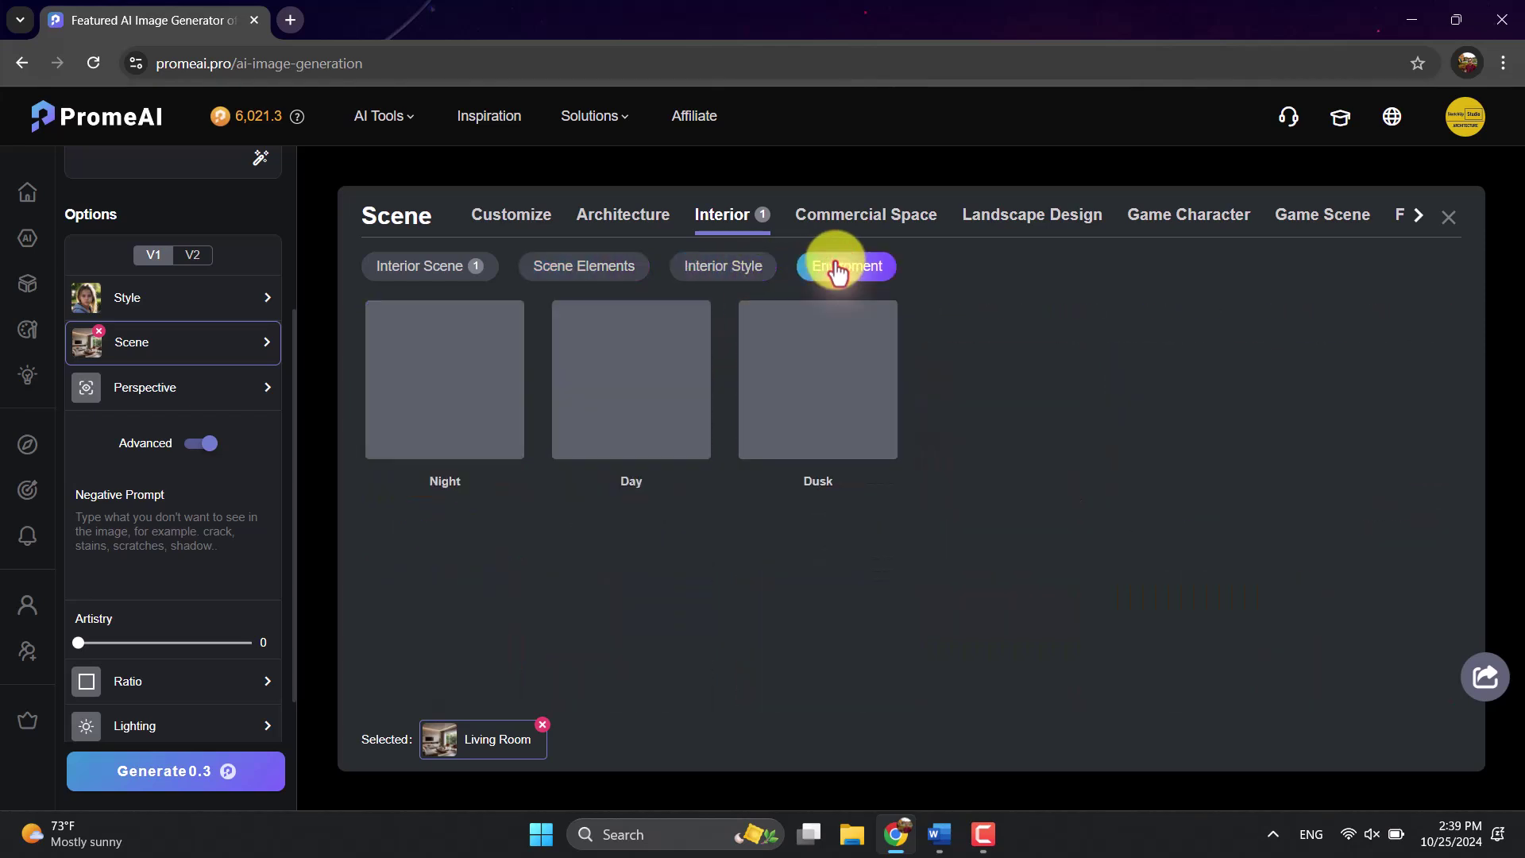
left_click(758, 274)
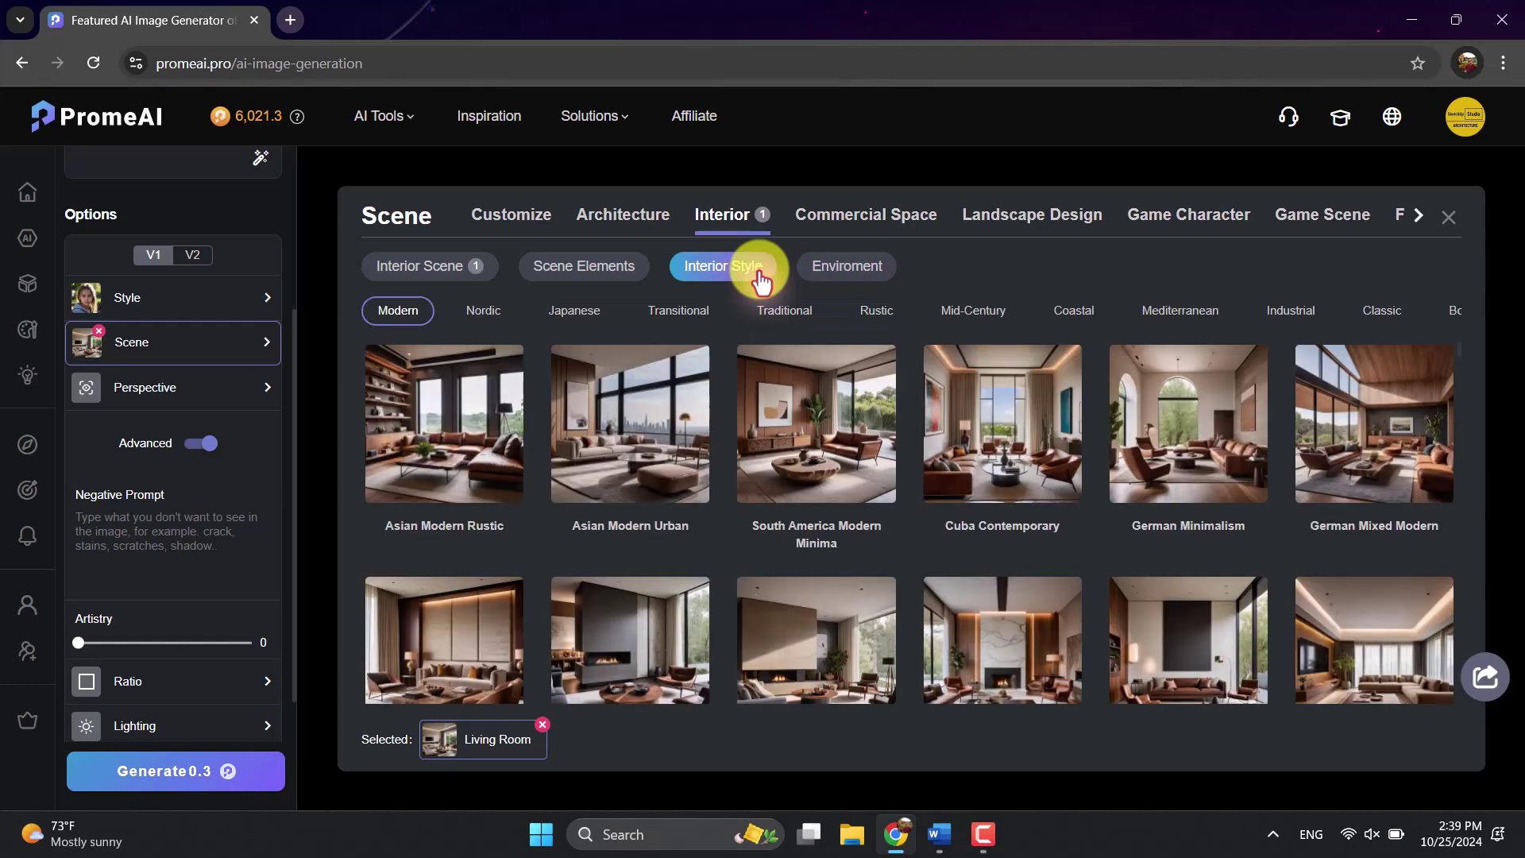
left_click(474, 273)
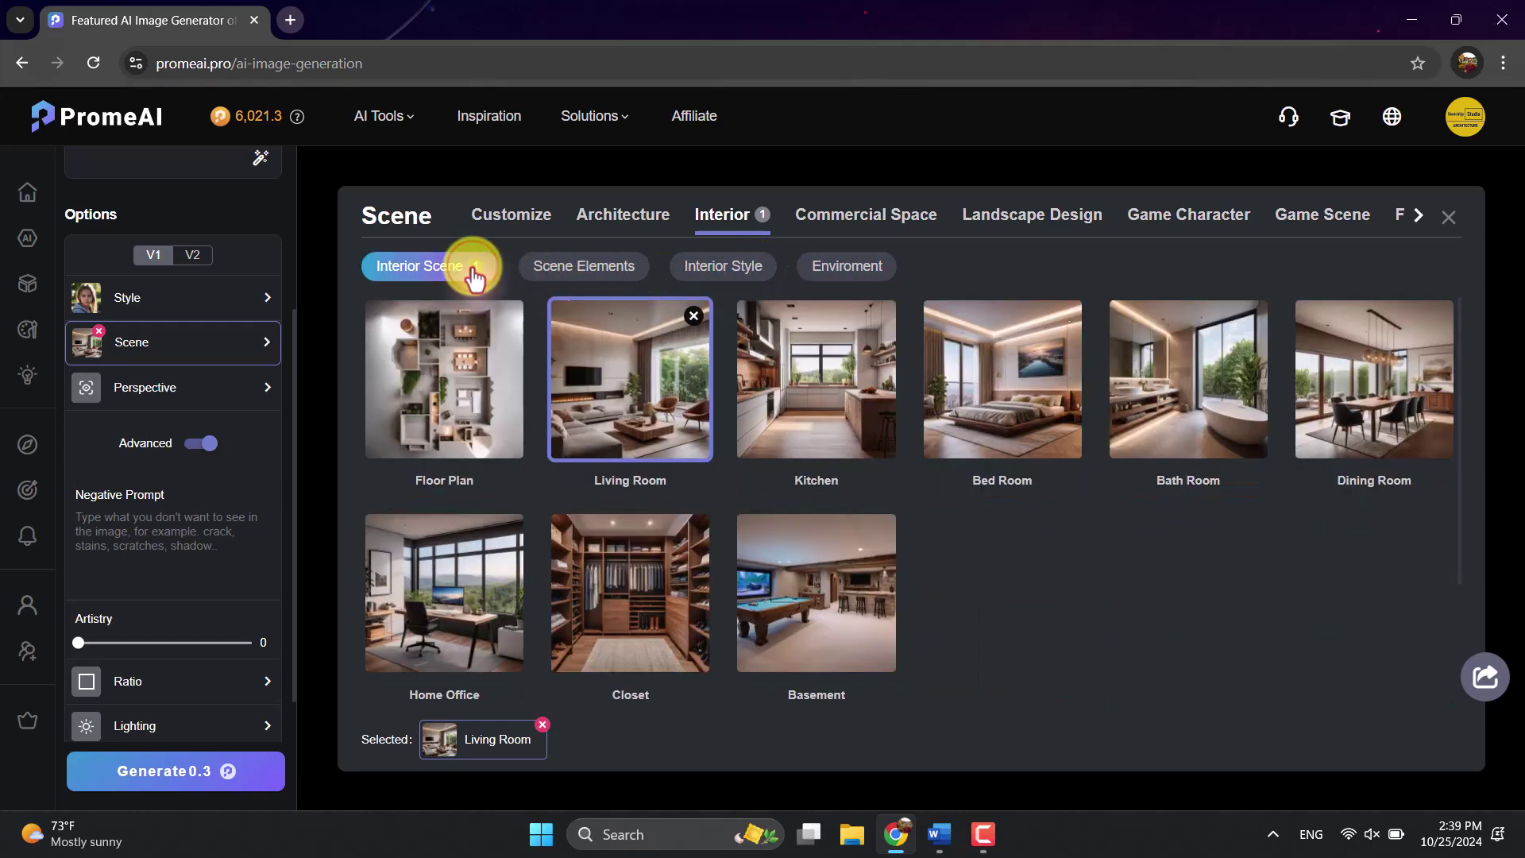
left_click(723, 267)
left_click(851, 270)
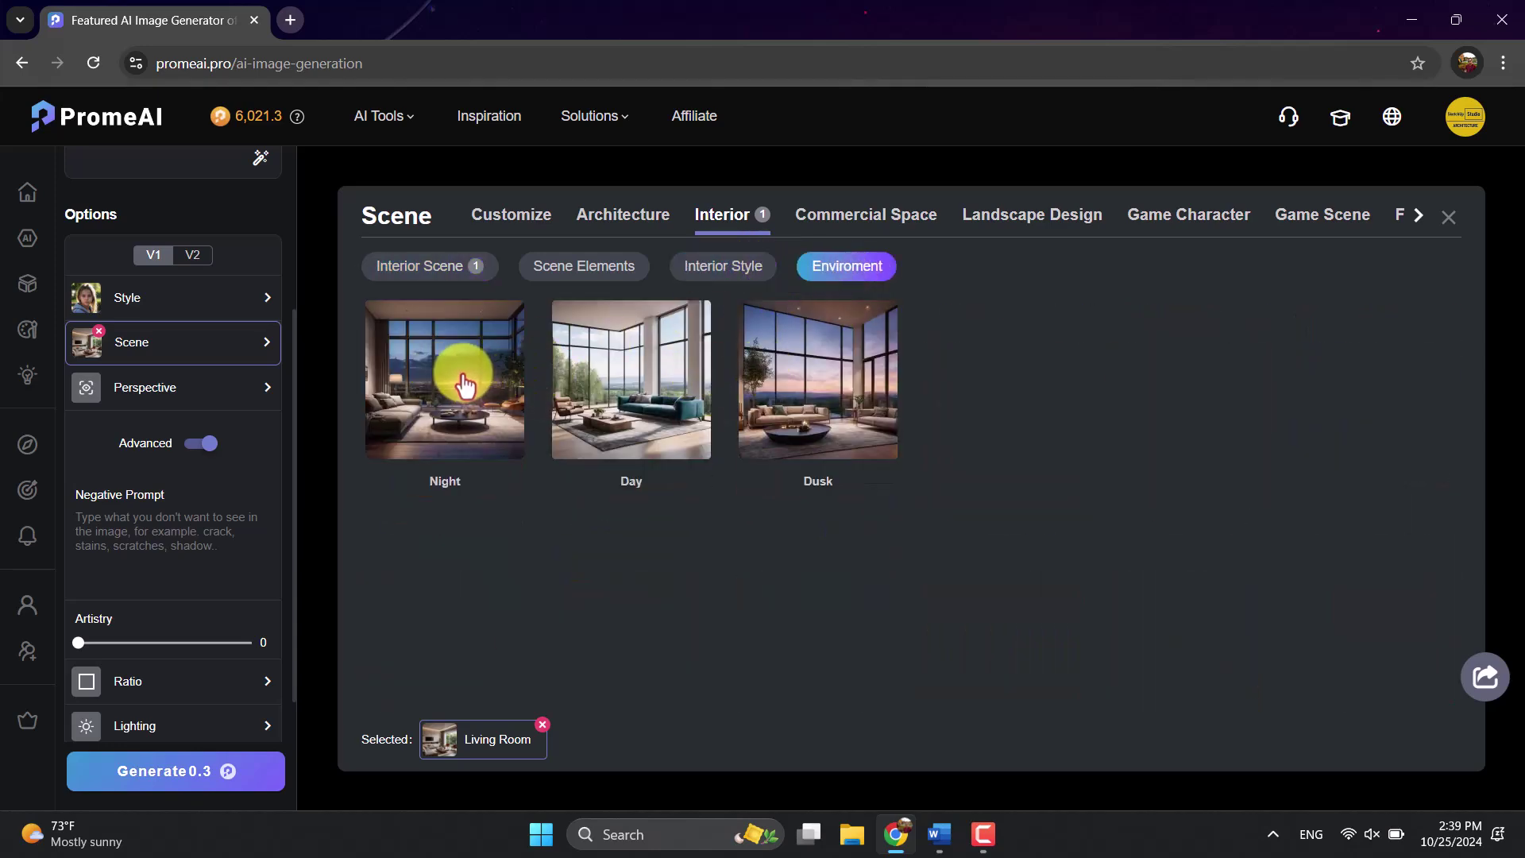
left_click(939, 833)
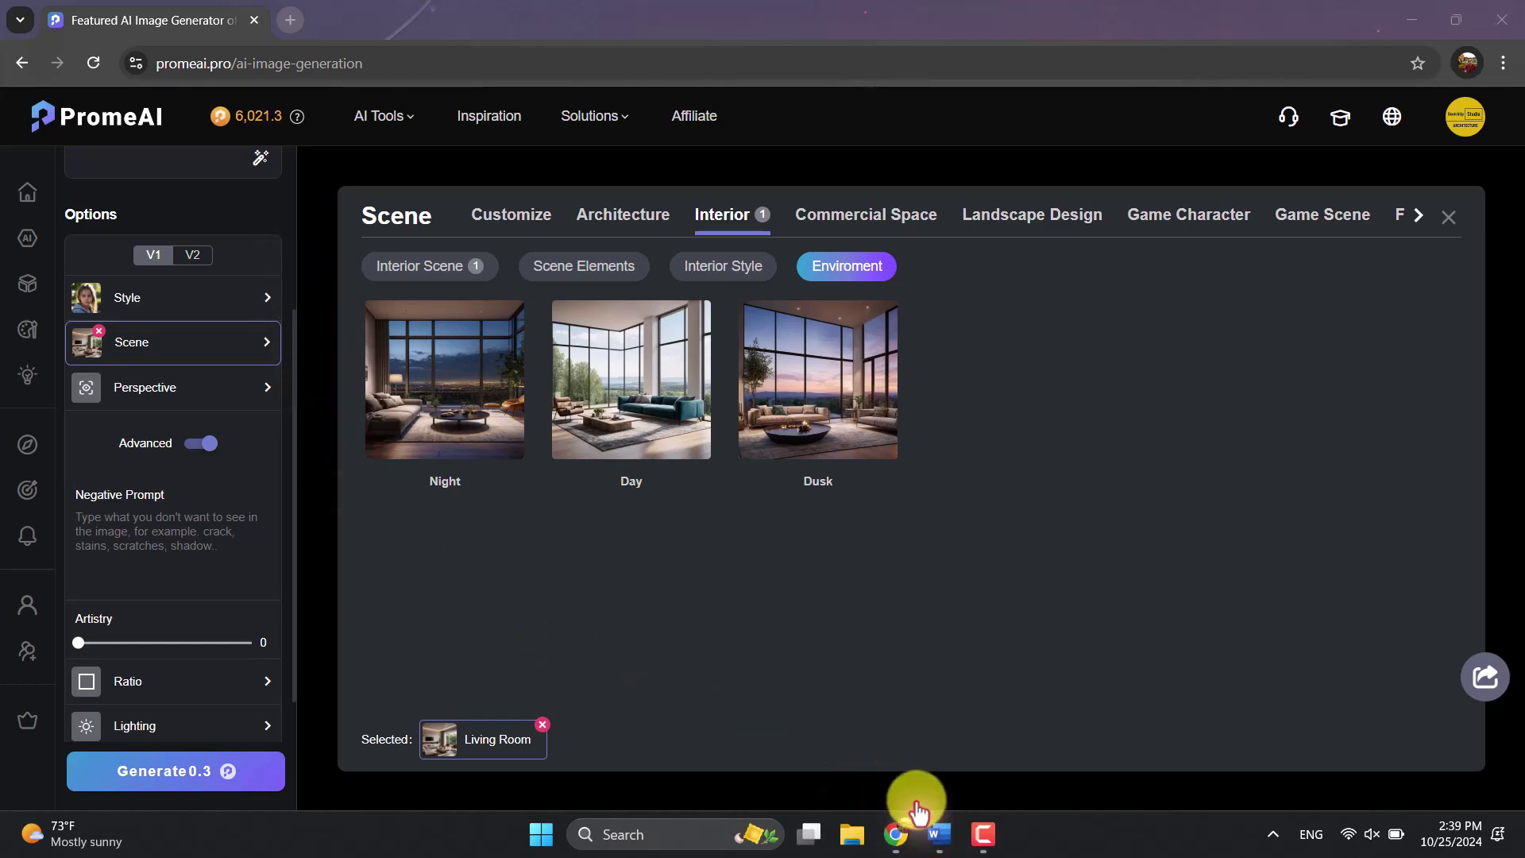
left_click(940, 832)
left_click(945, 835)
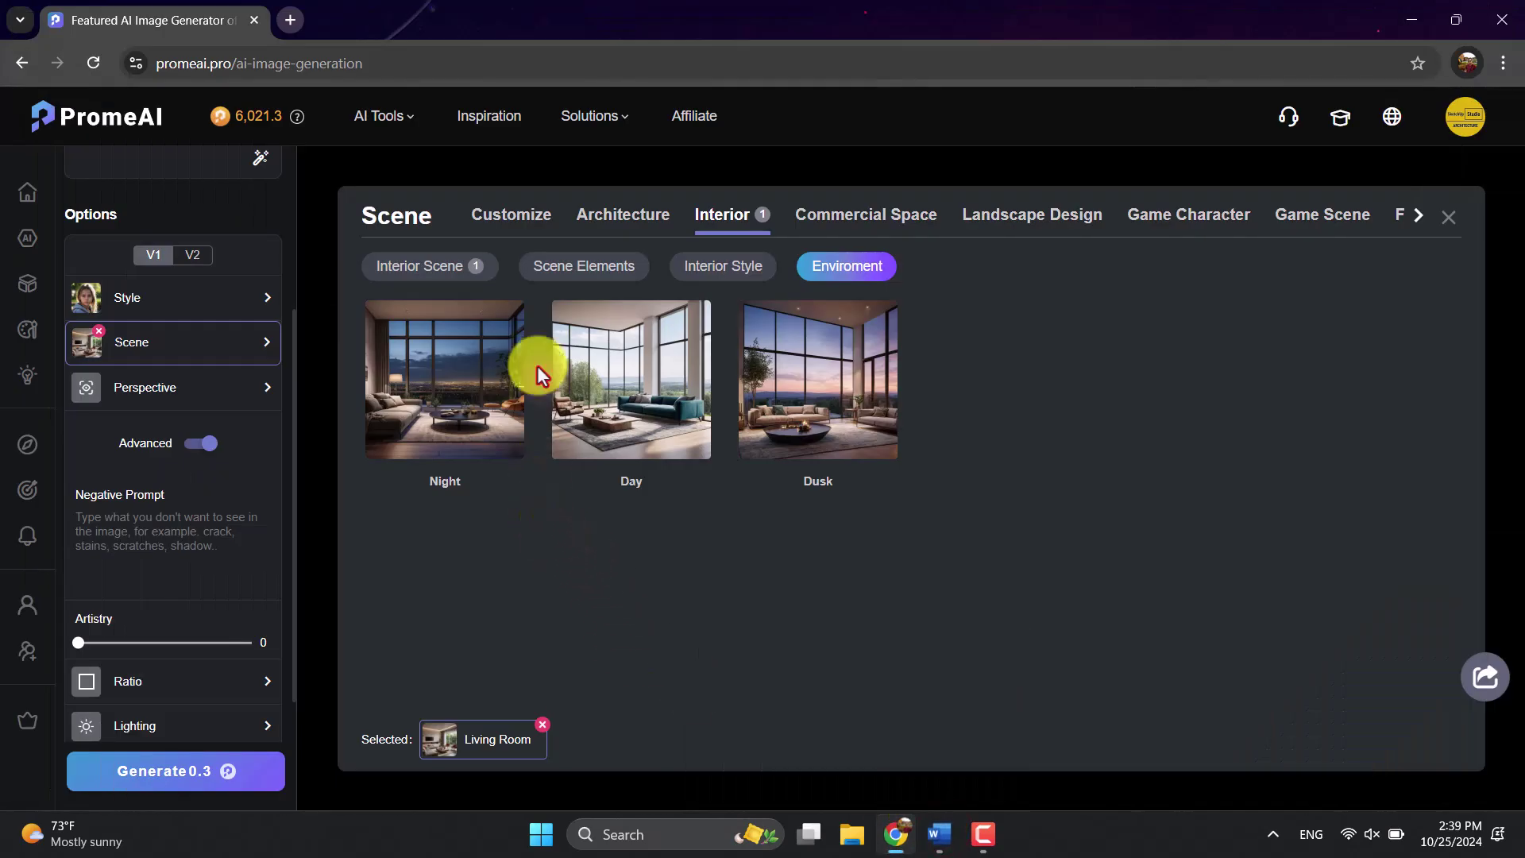
left_click(443, 272)
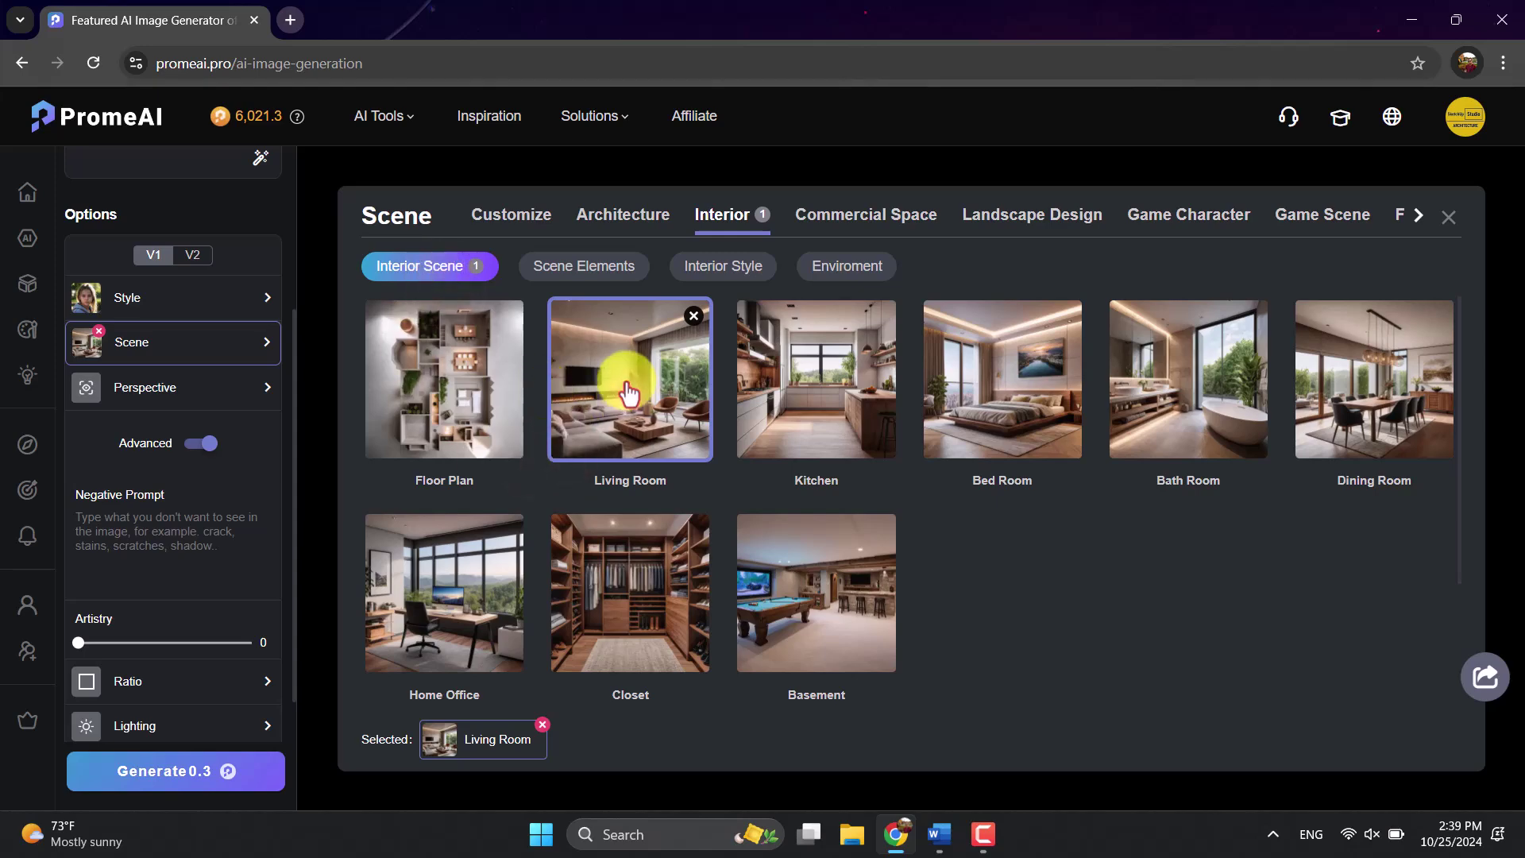
Look through the perspective options for V1 and choose Customize.
left_click(124, 395)
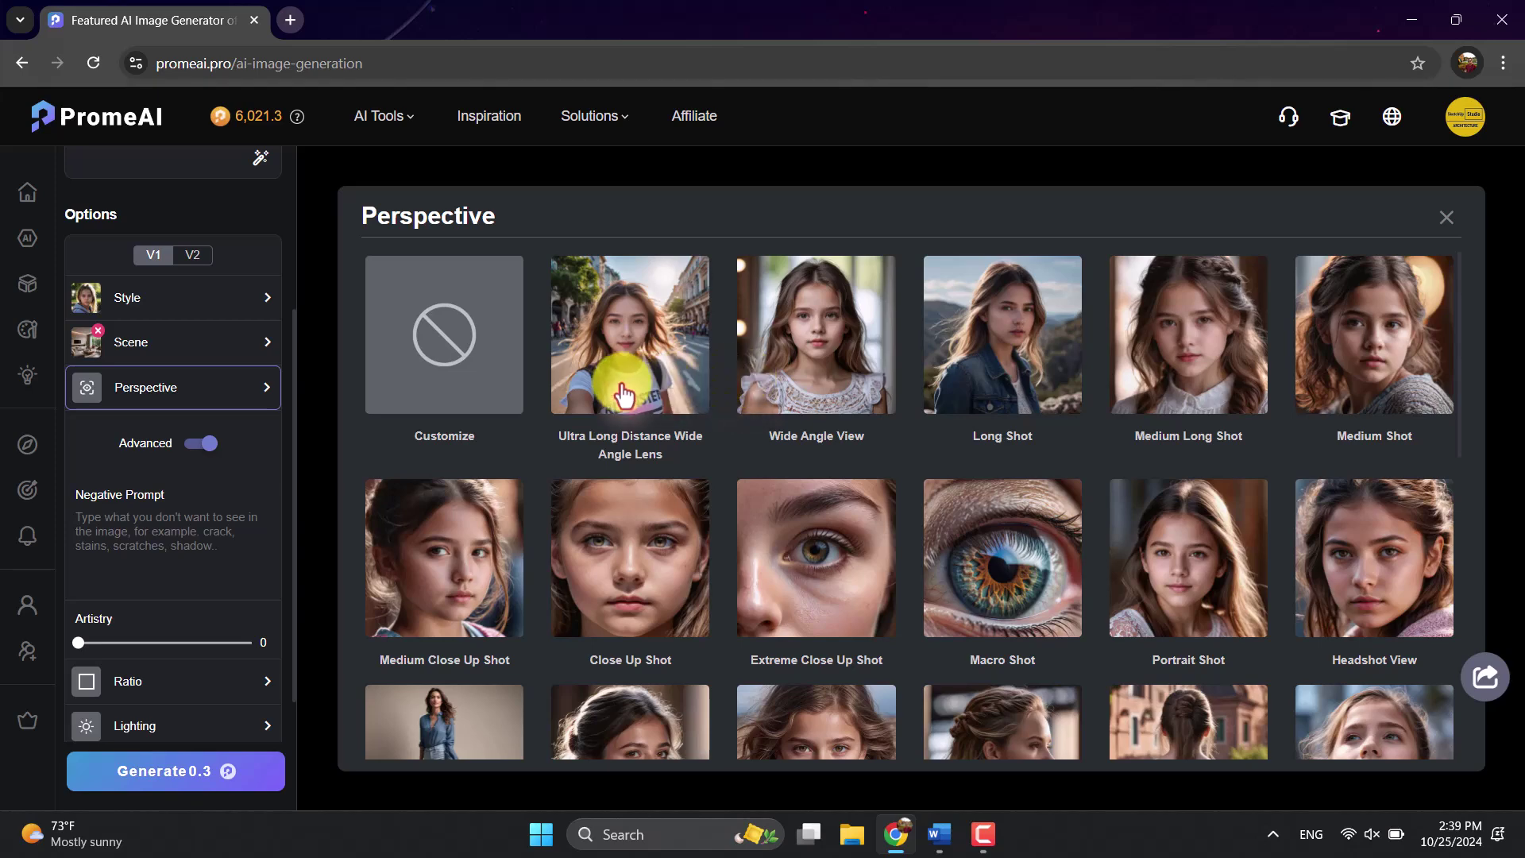
scroll(624, 395, "down", 3)
scroll(624, 394, "up", 3)
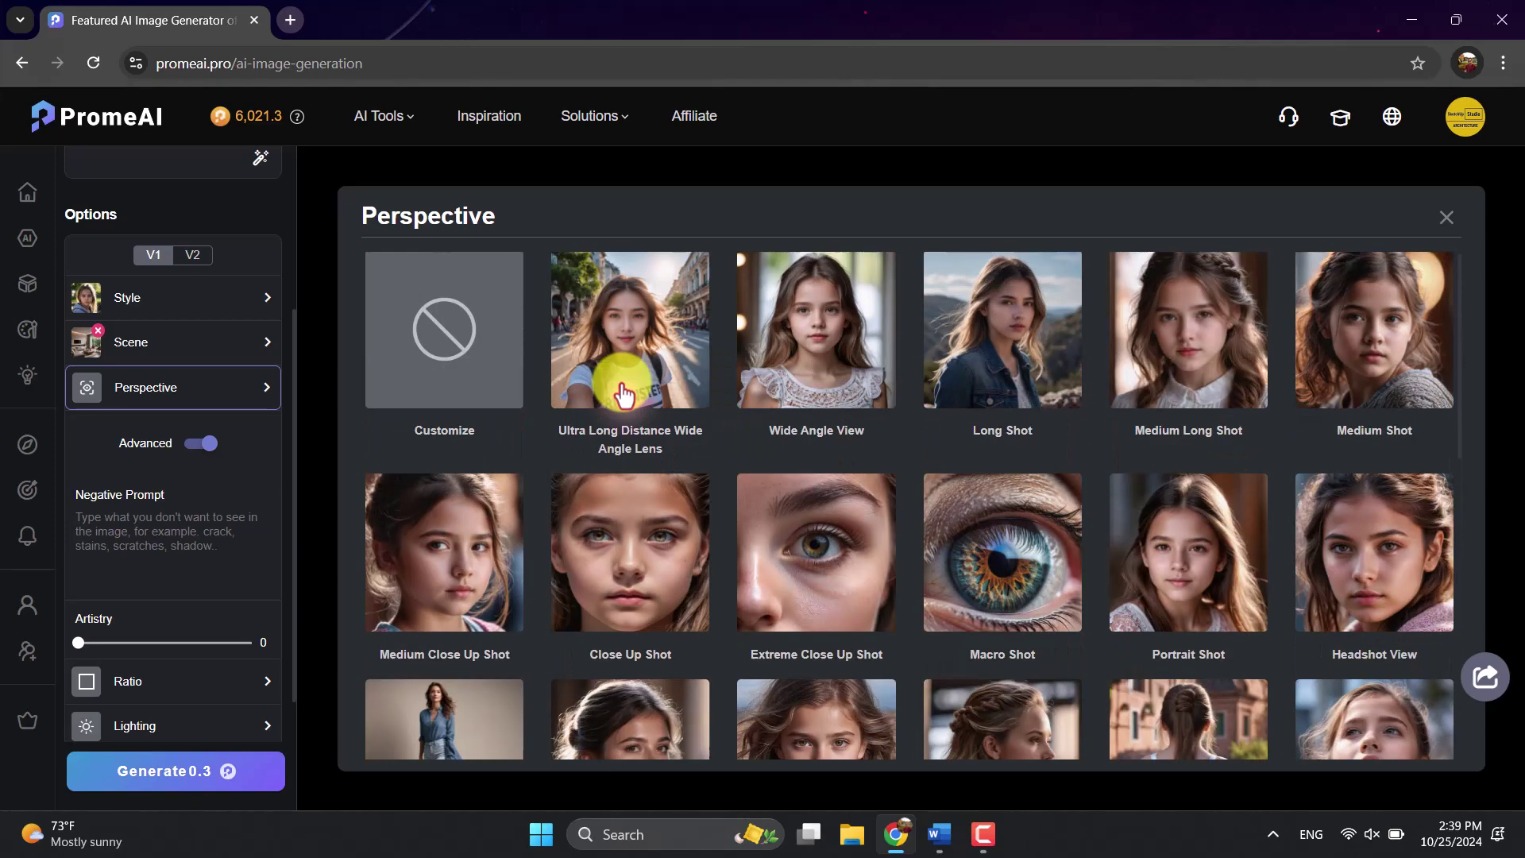
scroll(624, 395, "down", 6)
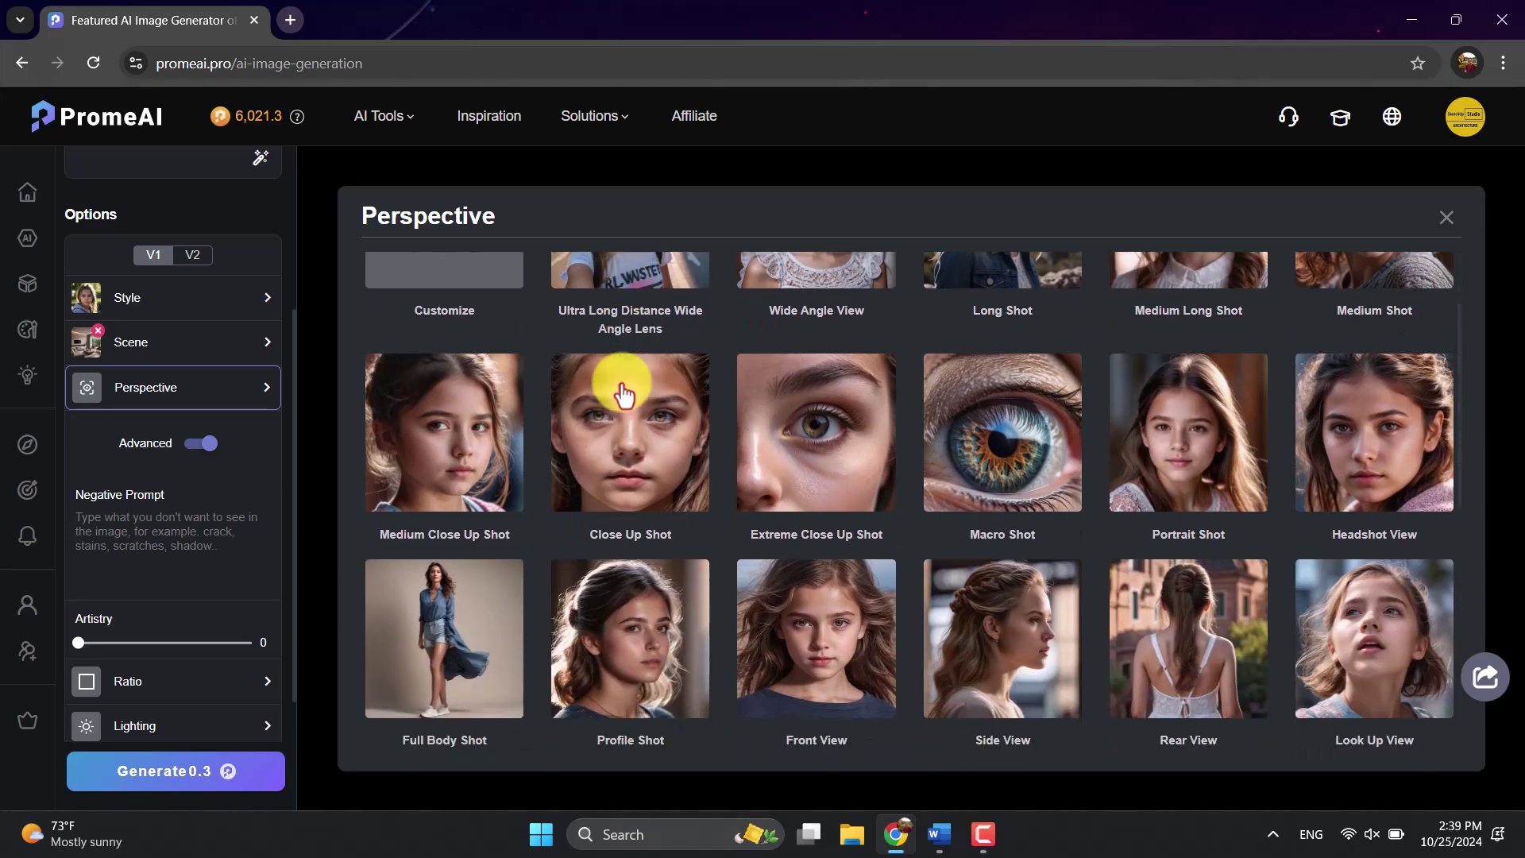
scroll(623, 395, "down", 3)
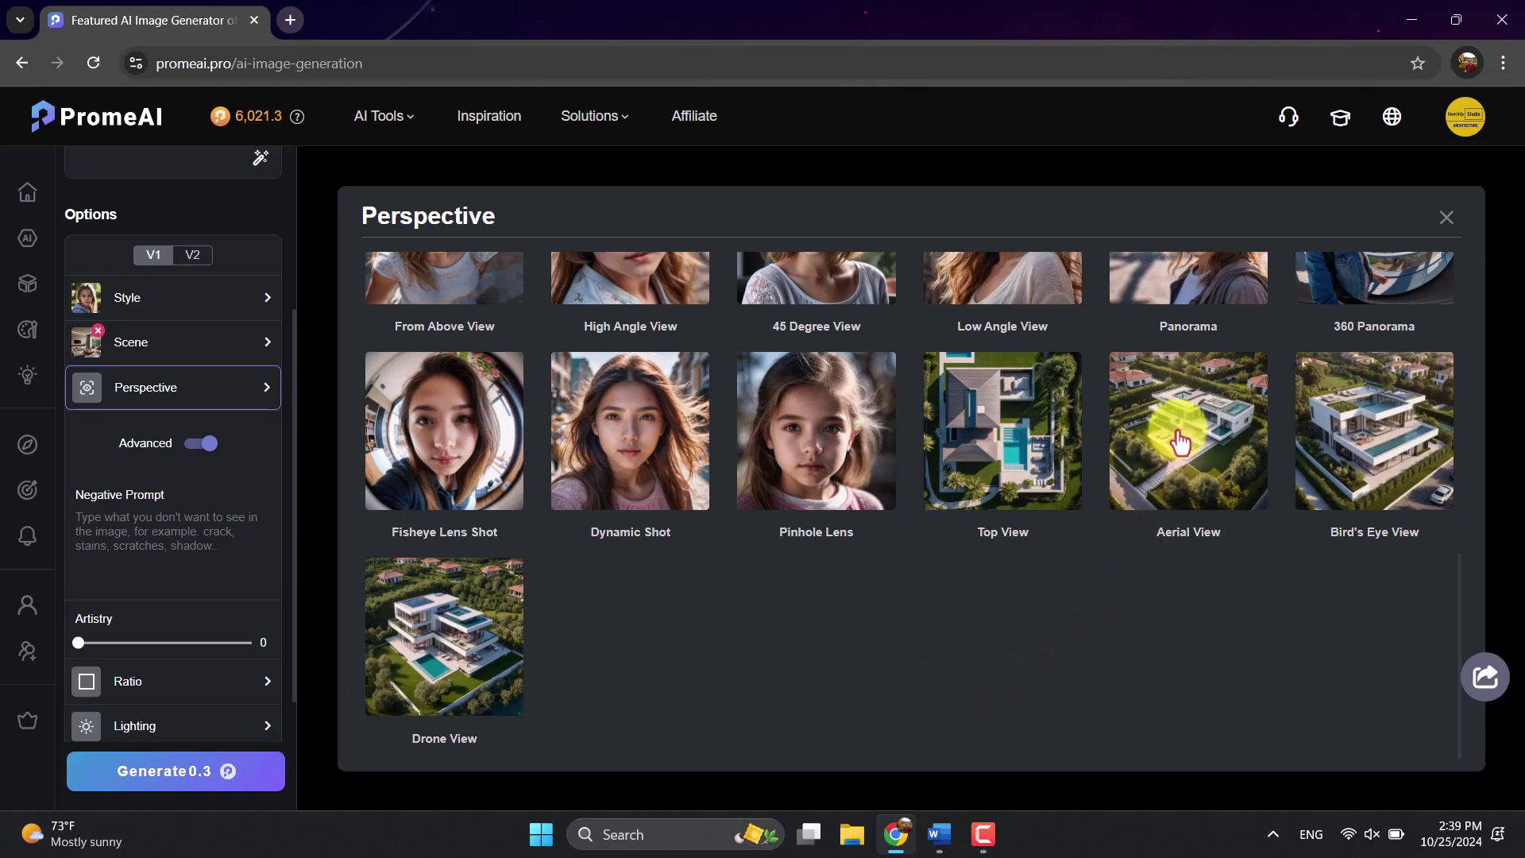
scroll(1184, 433, "up", 2)
scroll(1182, 556, "up", 6)
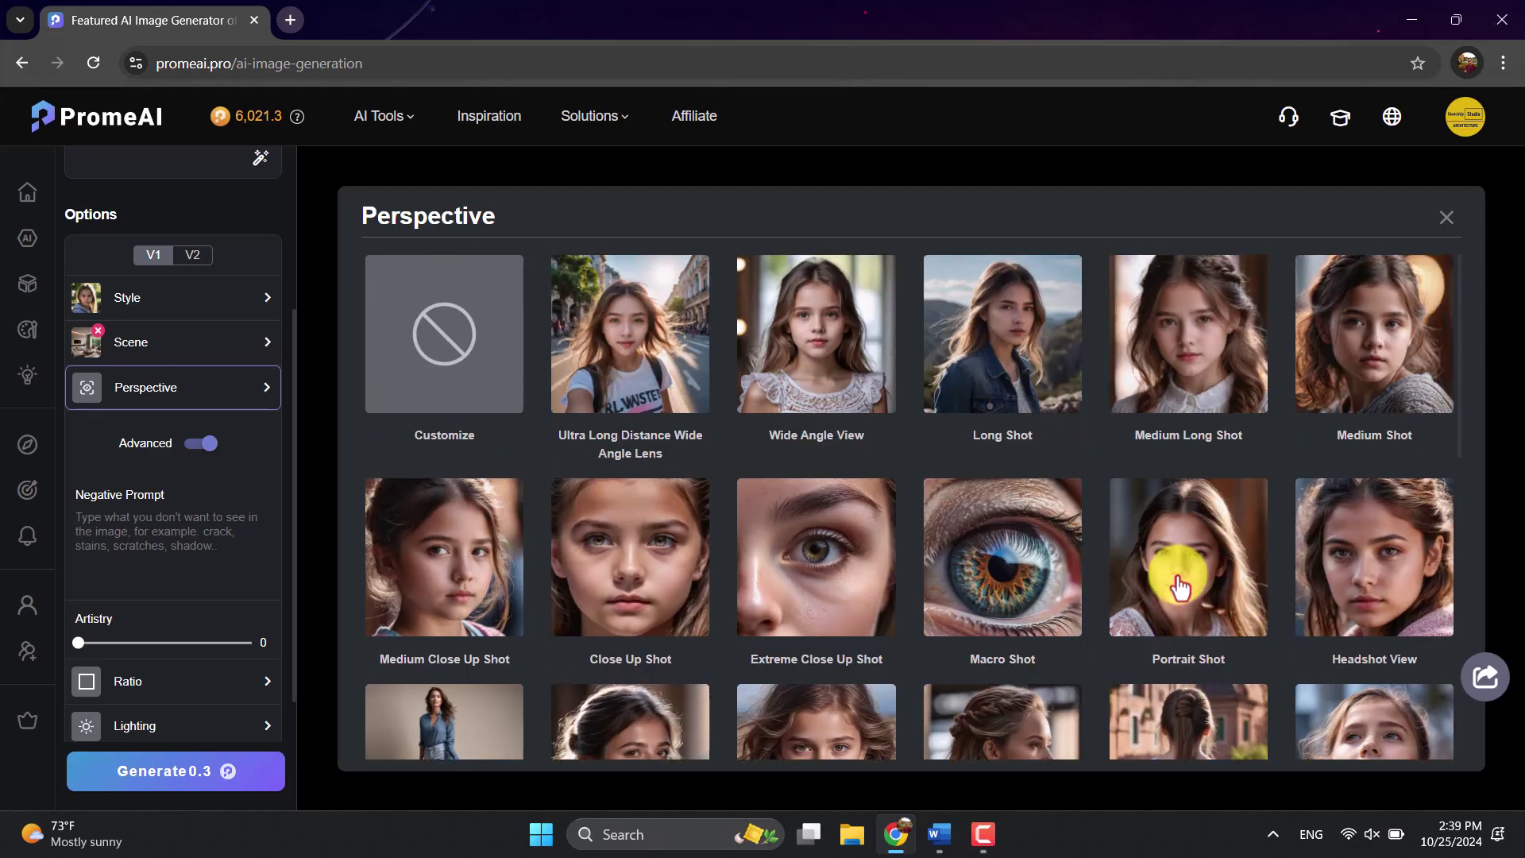
left_click(429, 384)
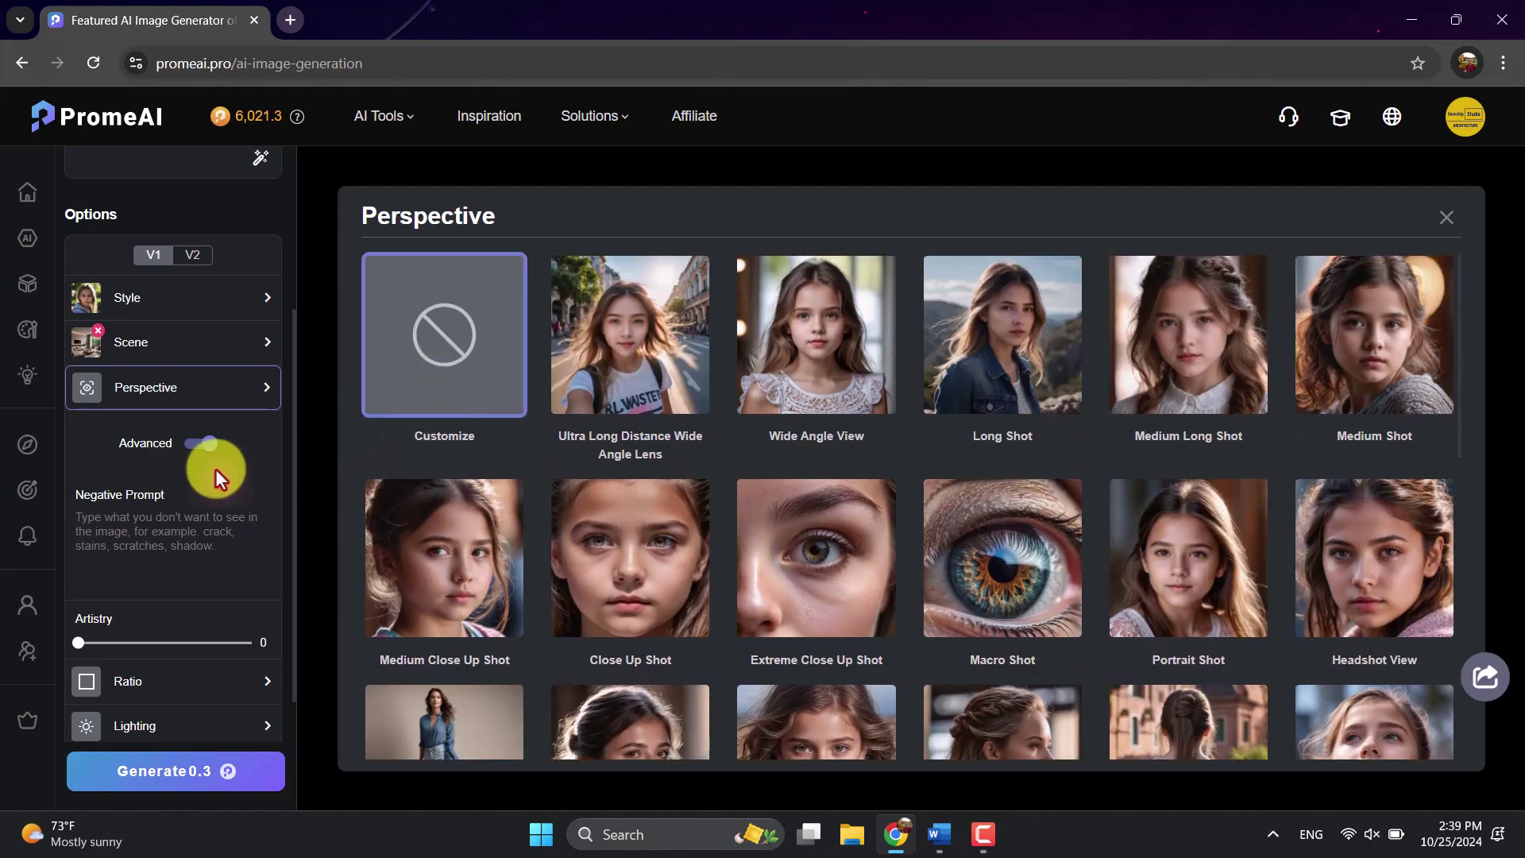
left_click(214, 469)
Set the image ratio to 16:9.
scroll(213, 469, "down", 3)
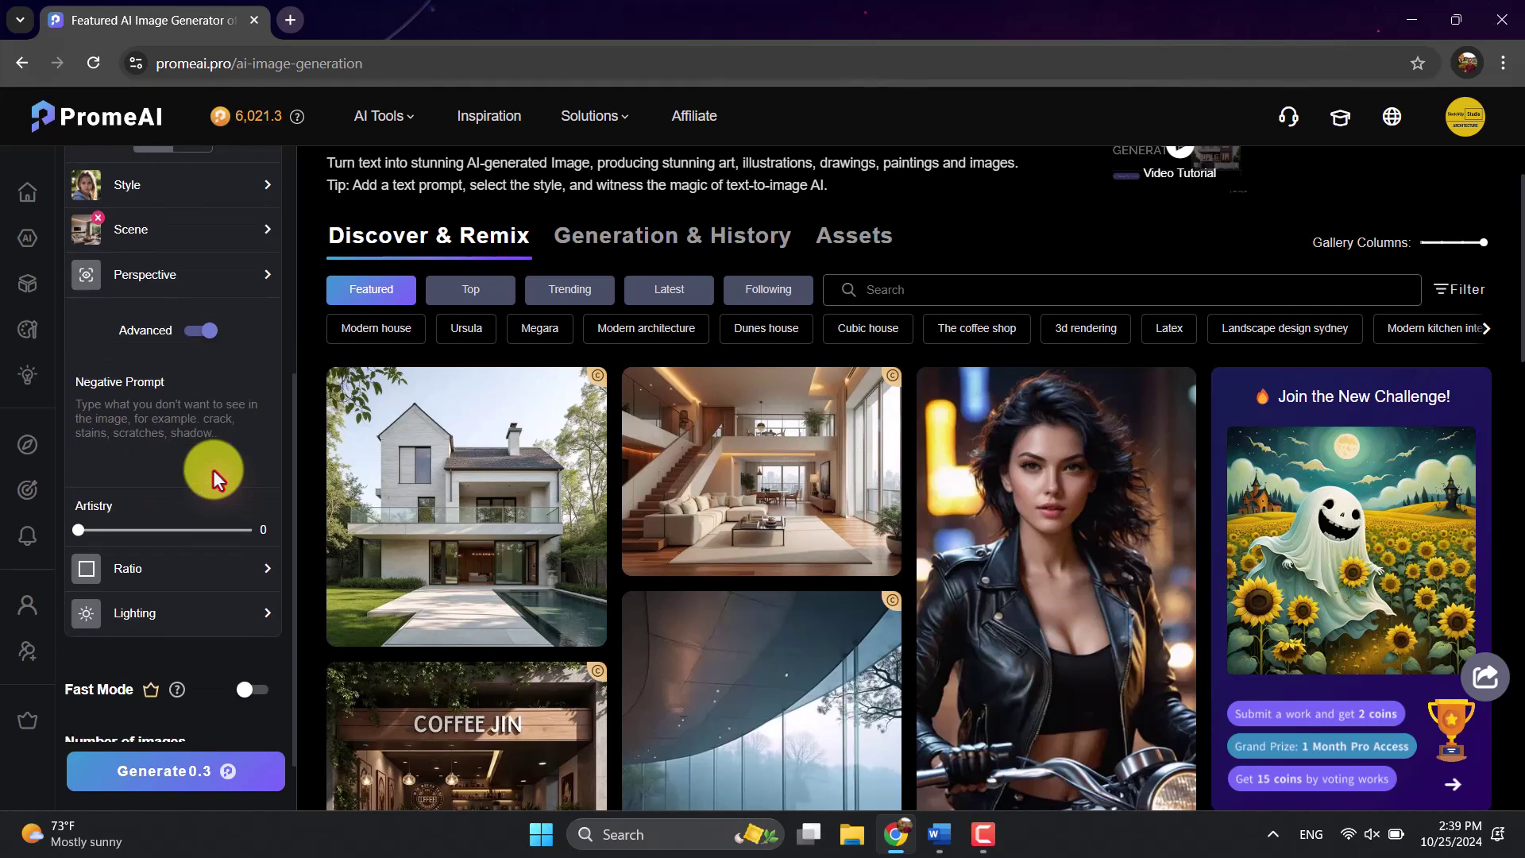
left_click(151, 509)
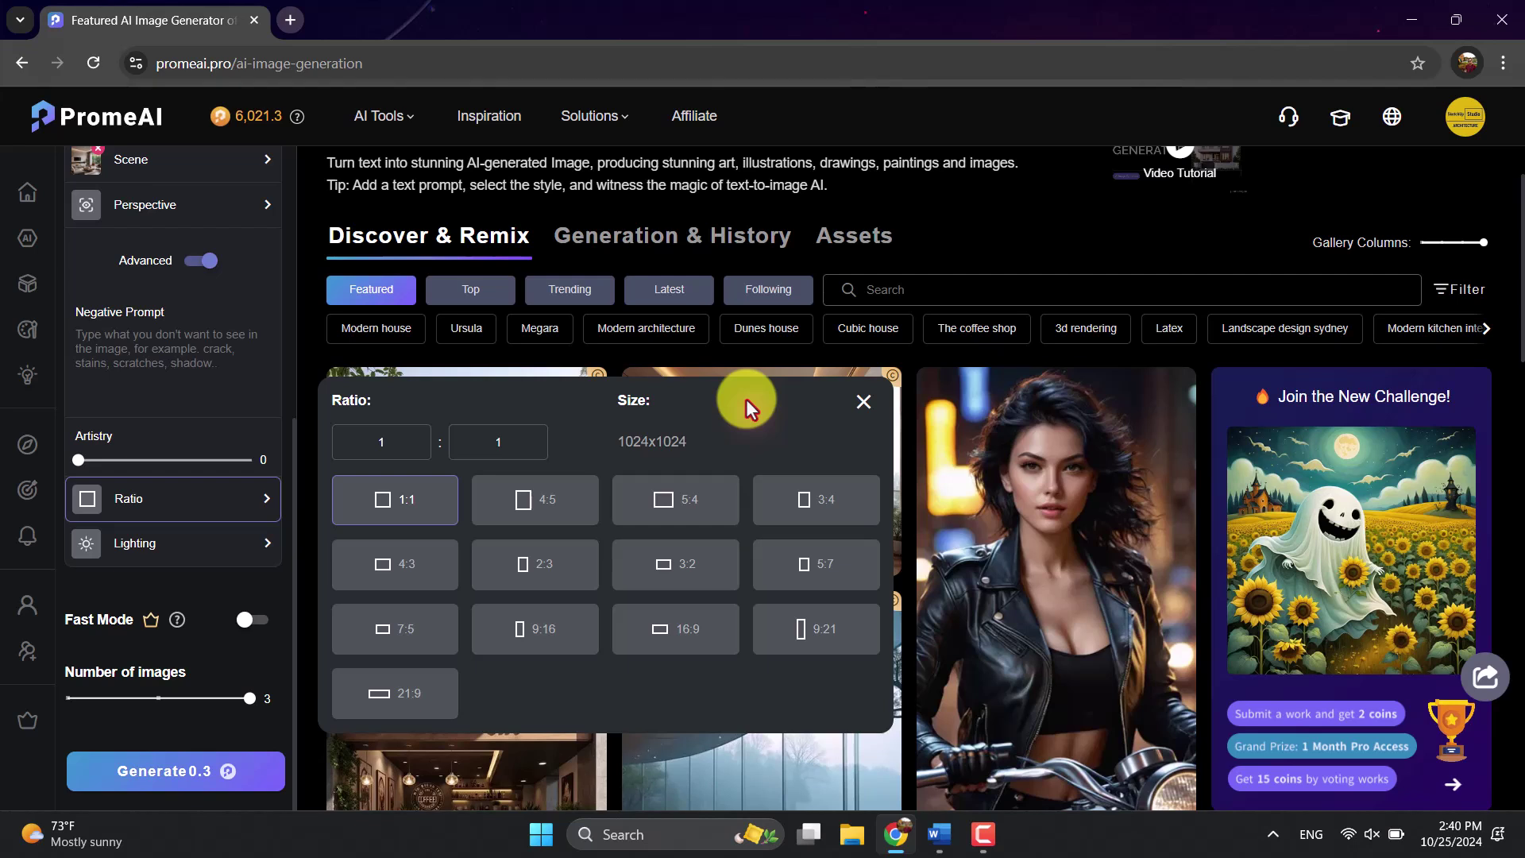
left_click(702, 635)
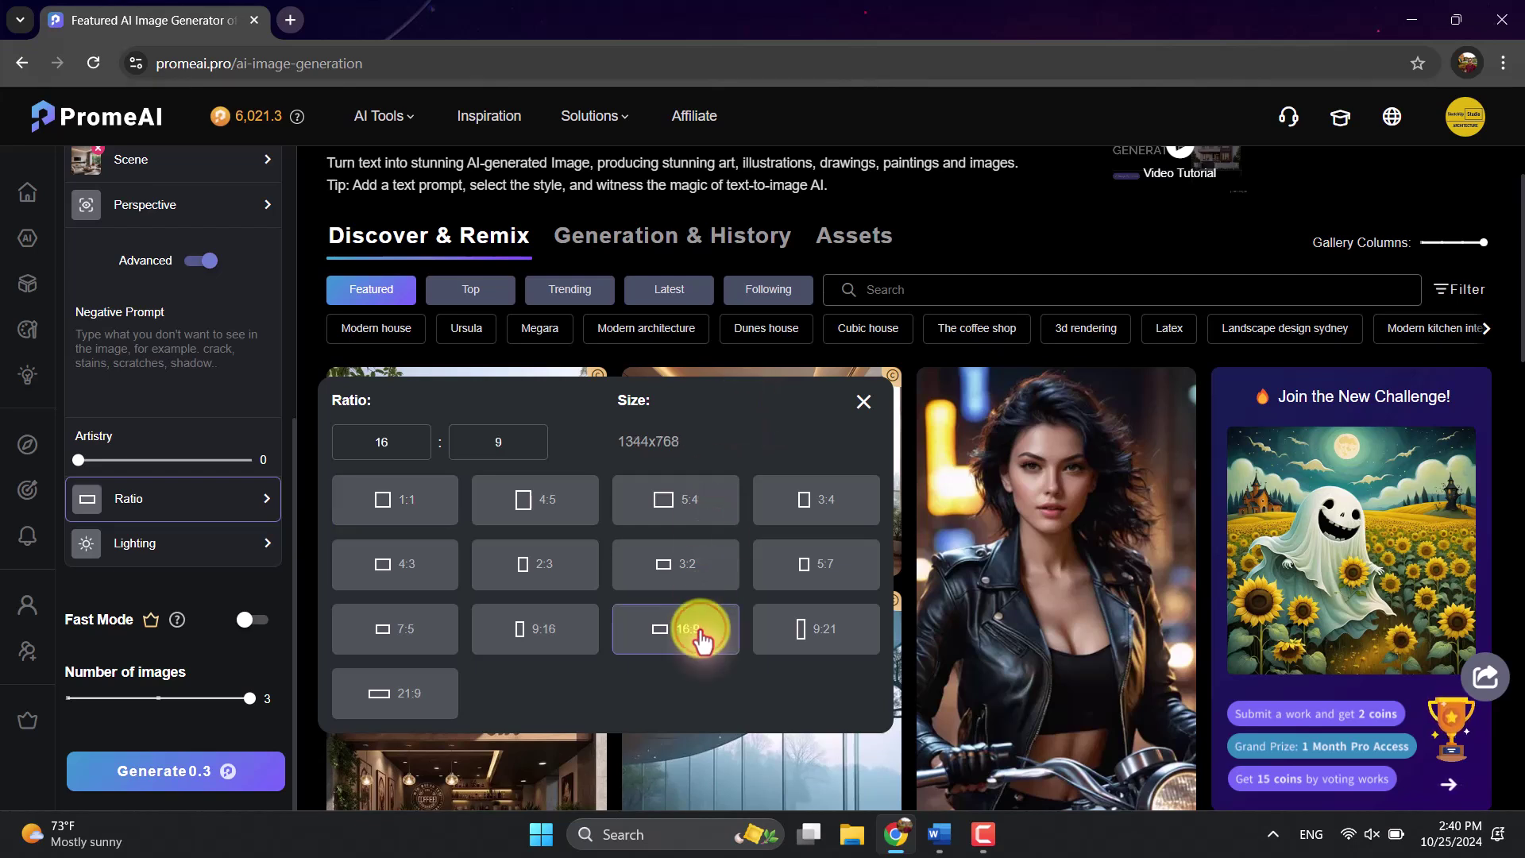
Look through the lighting options for V1 without choosing one.
left_click(168, 548)
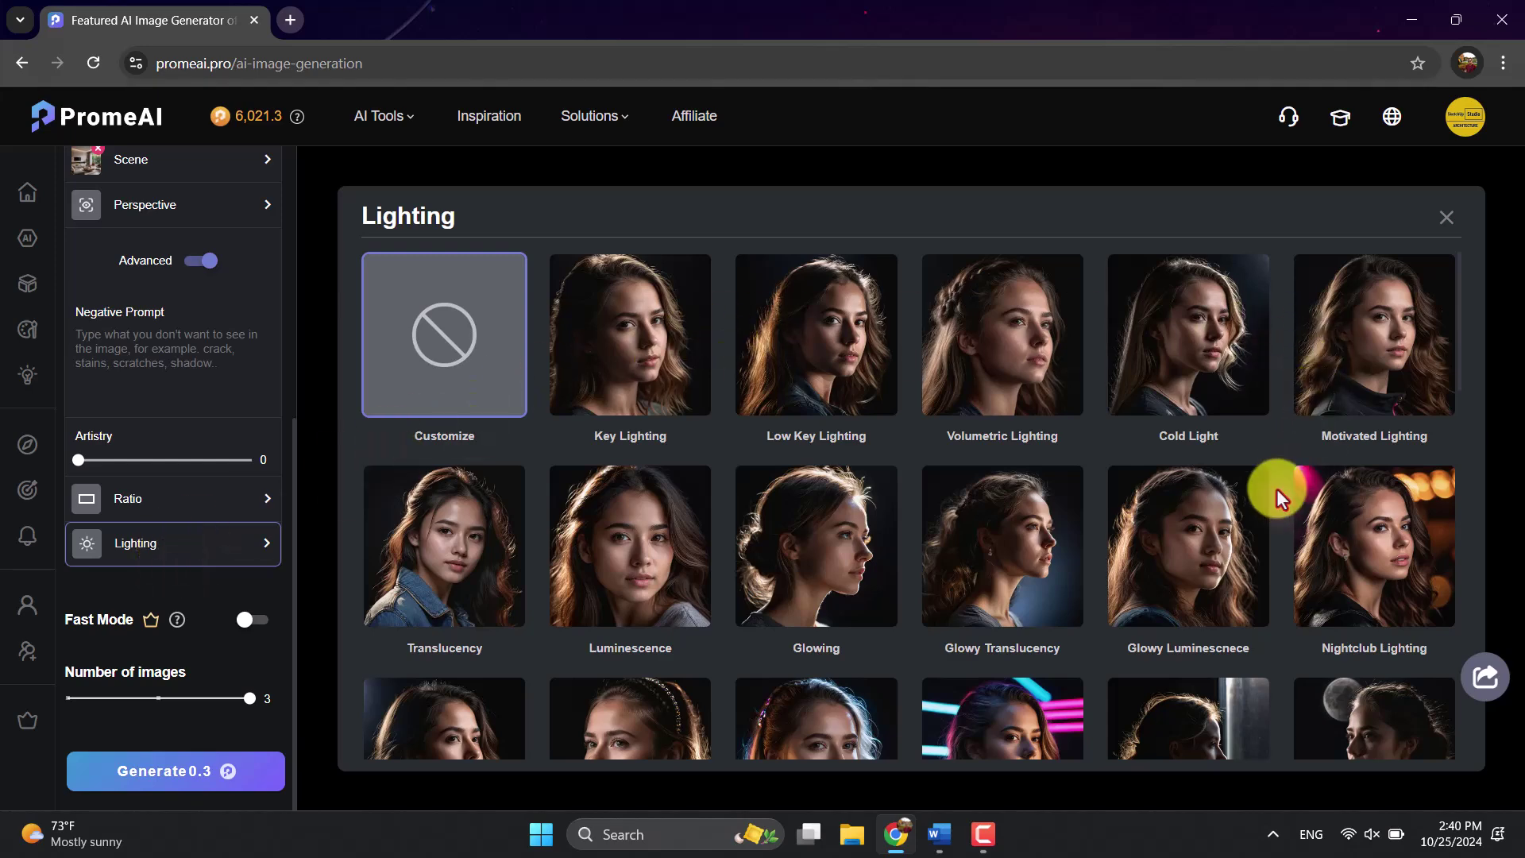
scroll(1255, 509, "down", 4)
scroll(1240, 516, "up", 4)
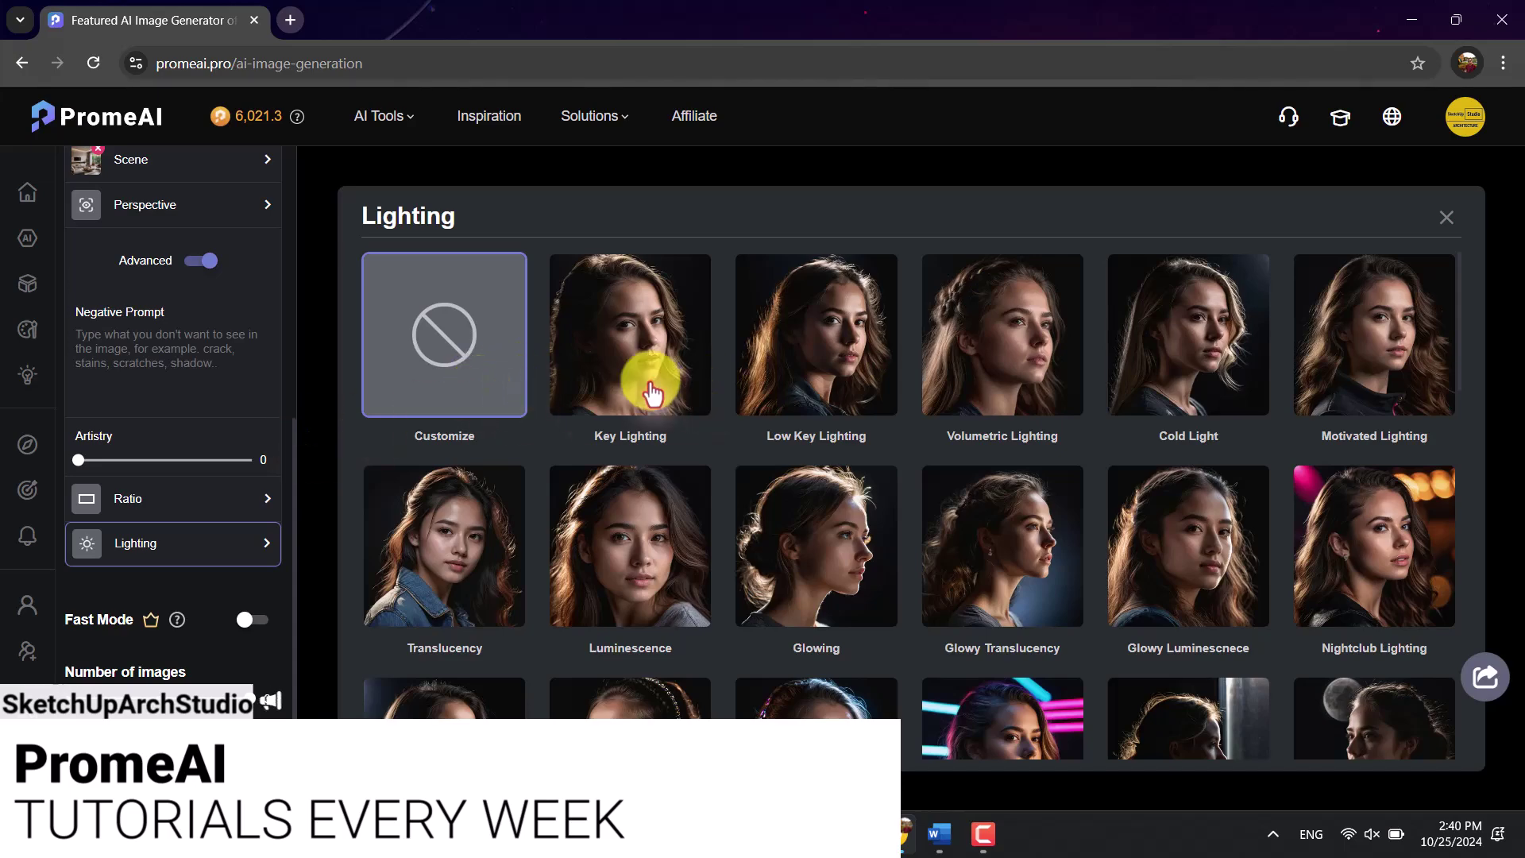
left_click(231, 388)
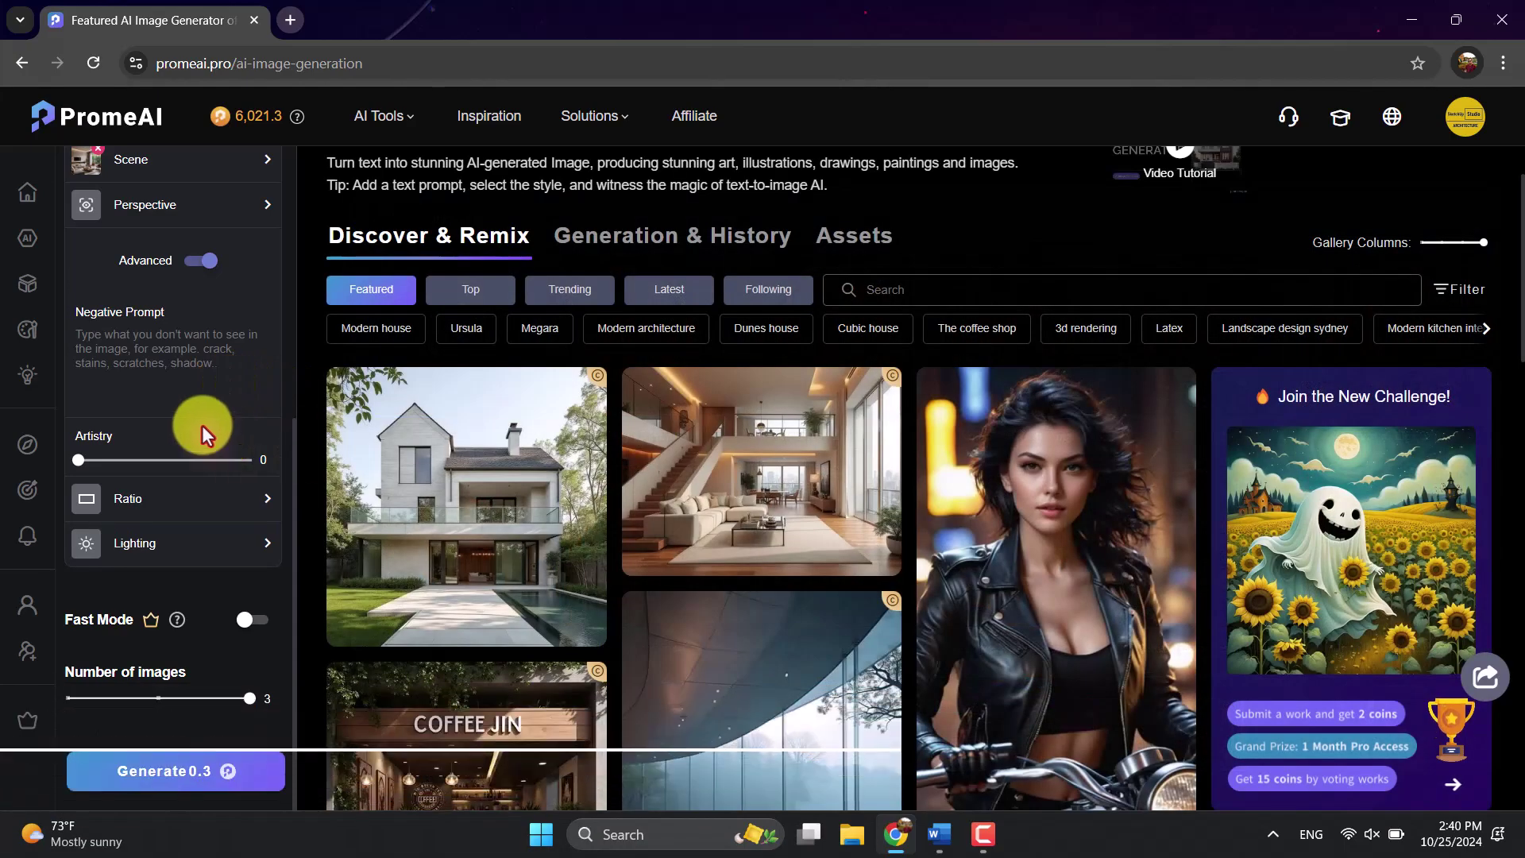
Enter the negative prompt "Avoid Bad Shape And Bad Texture" and generate two images.
scroll(349, 508, "down", 8)
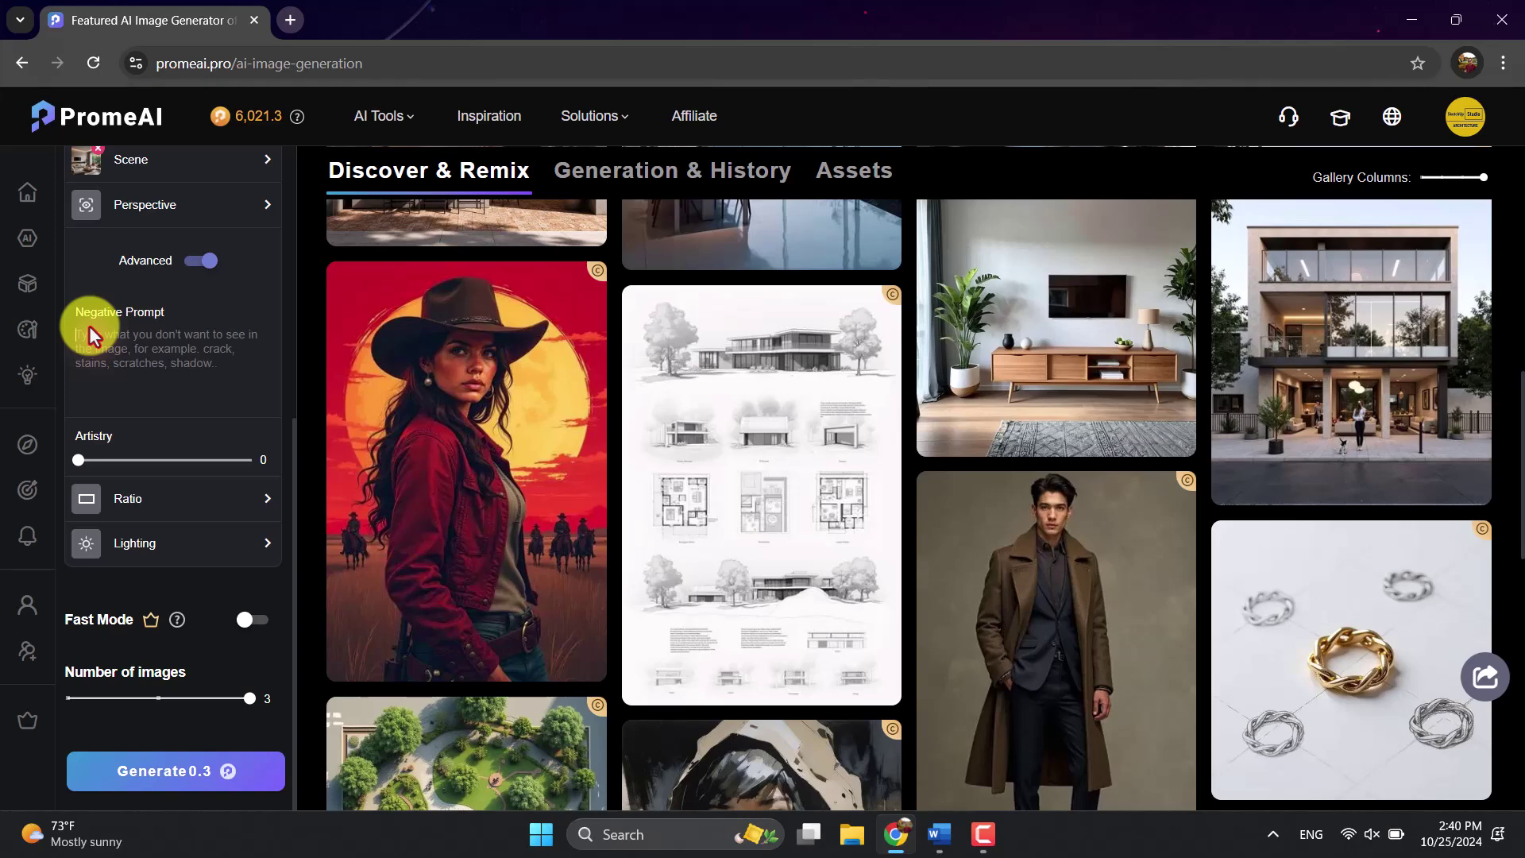
type("A")
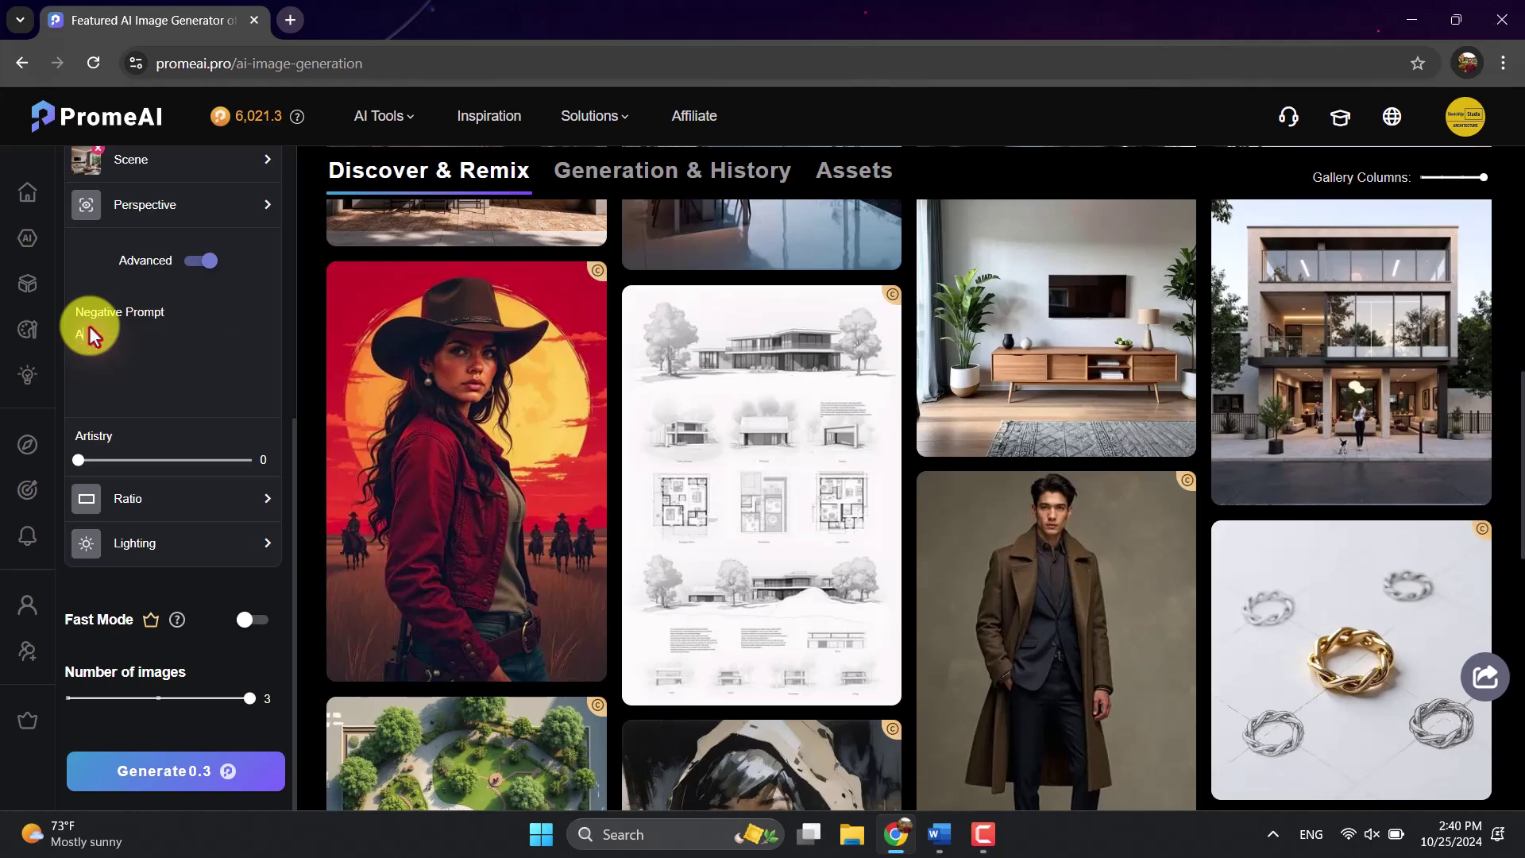
type("void Bad Shape And Bad Texture")
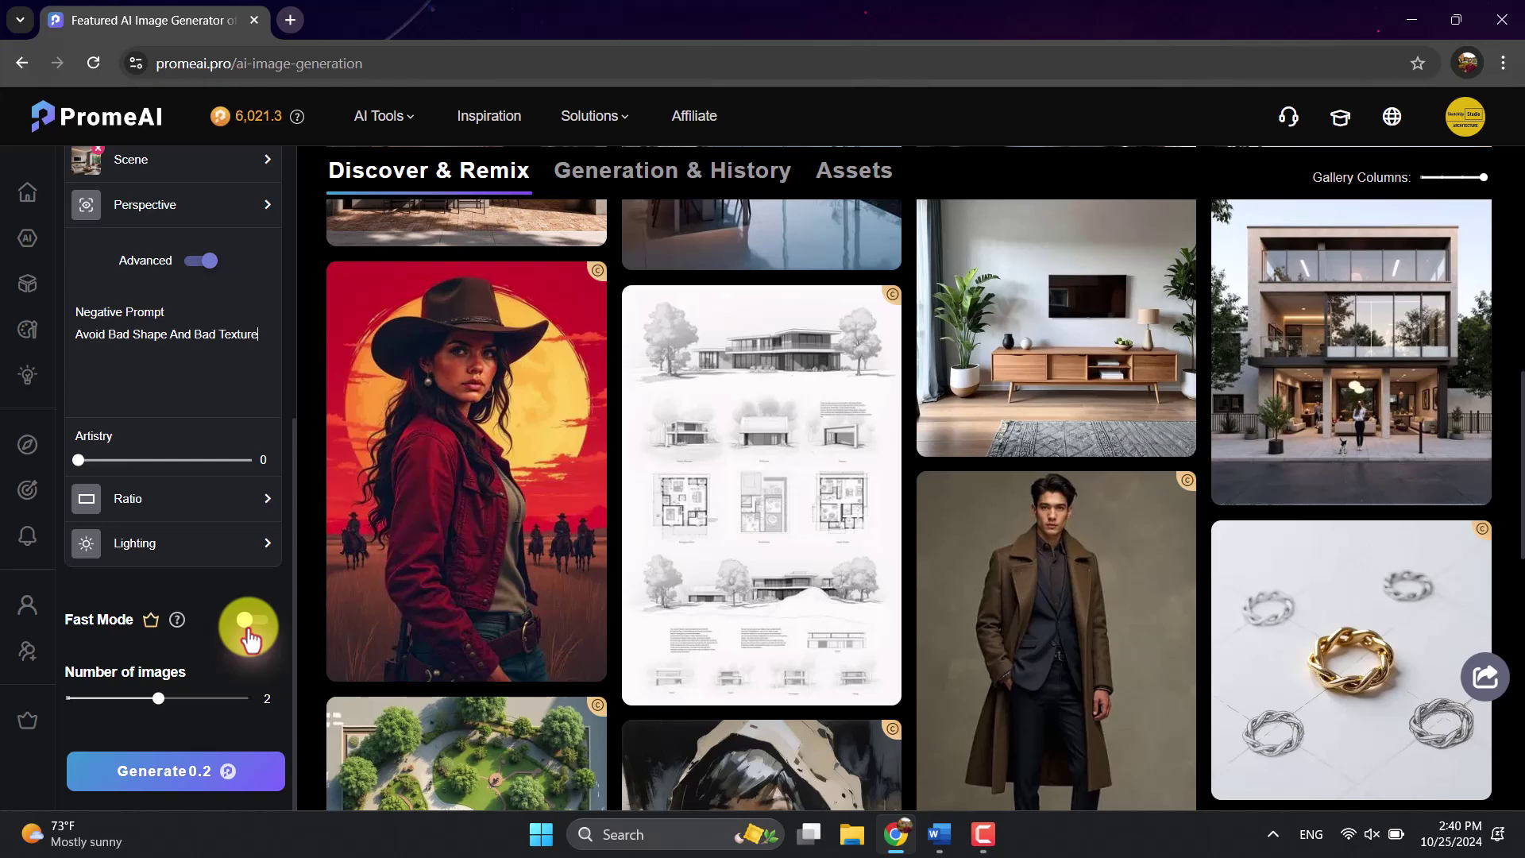
left_click(177, 787)
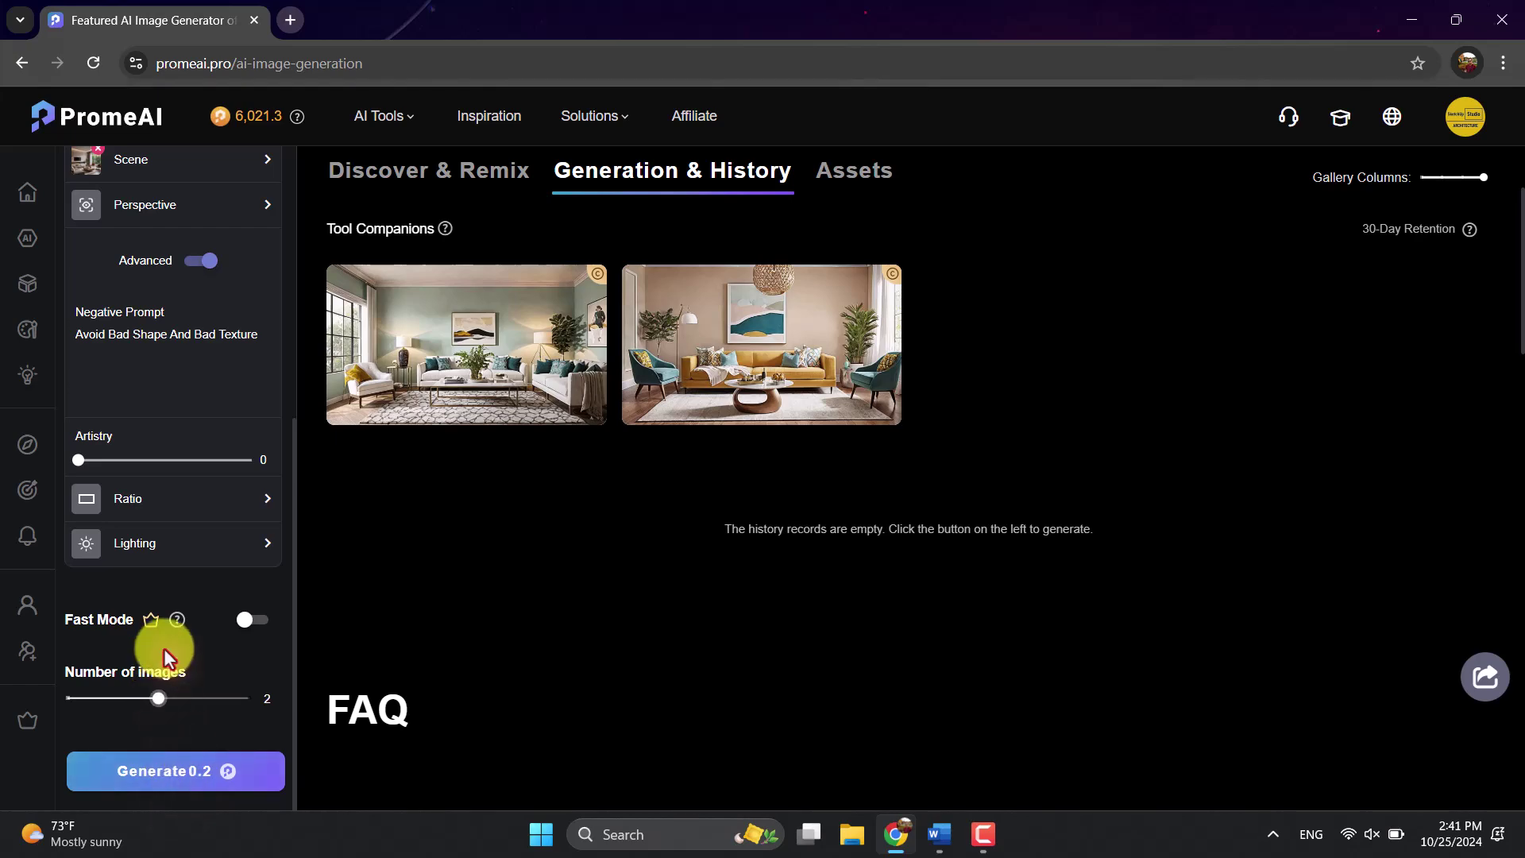
View both generated living room images enlarged, compare them, and return to the generation history.
mouse_move(499, 351)
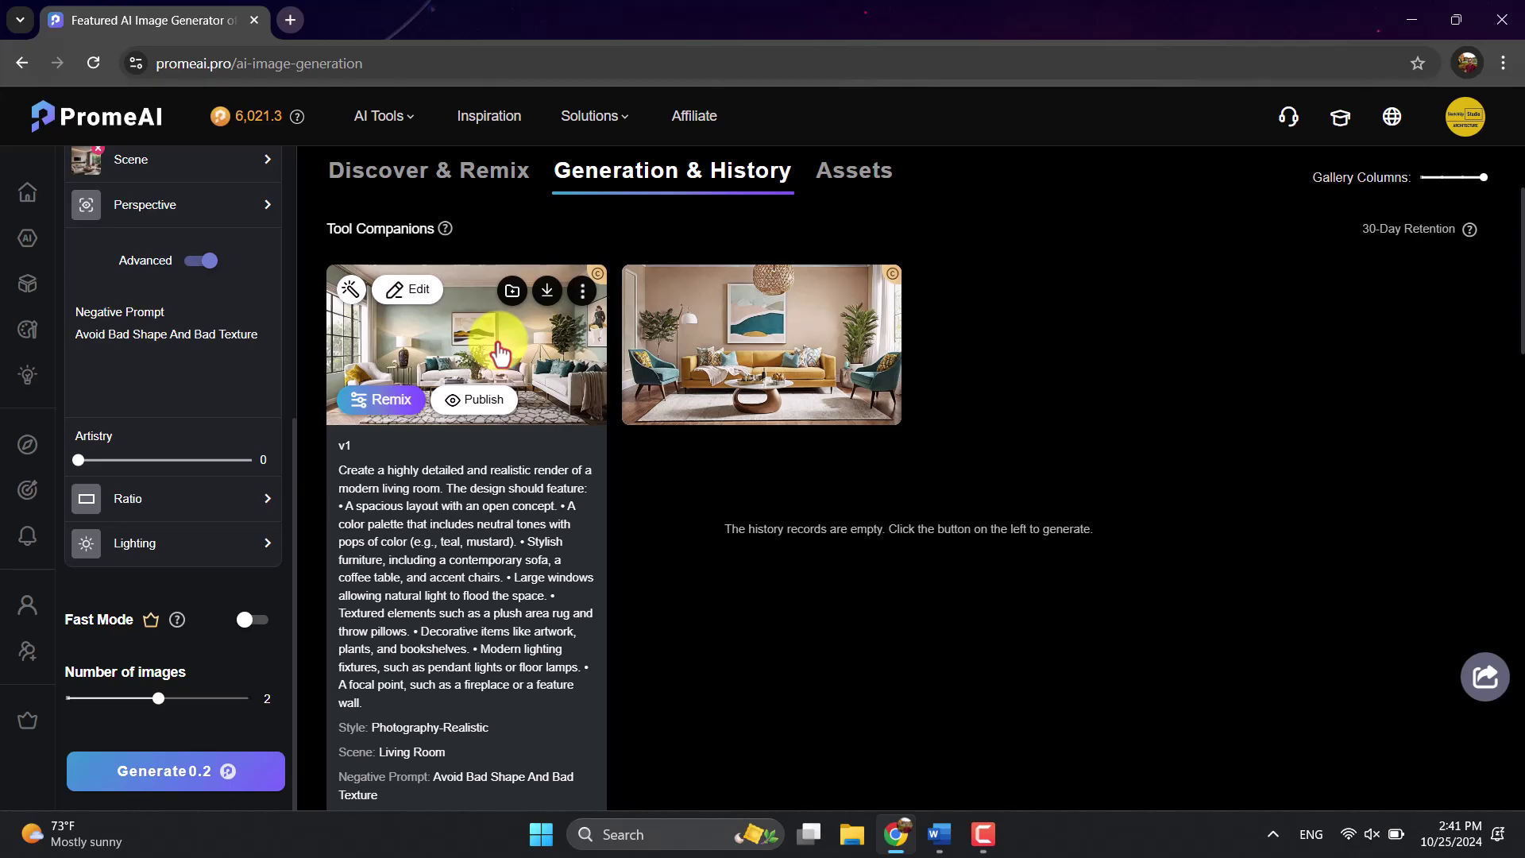
left_click(499, 352)
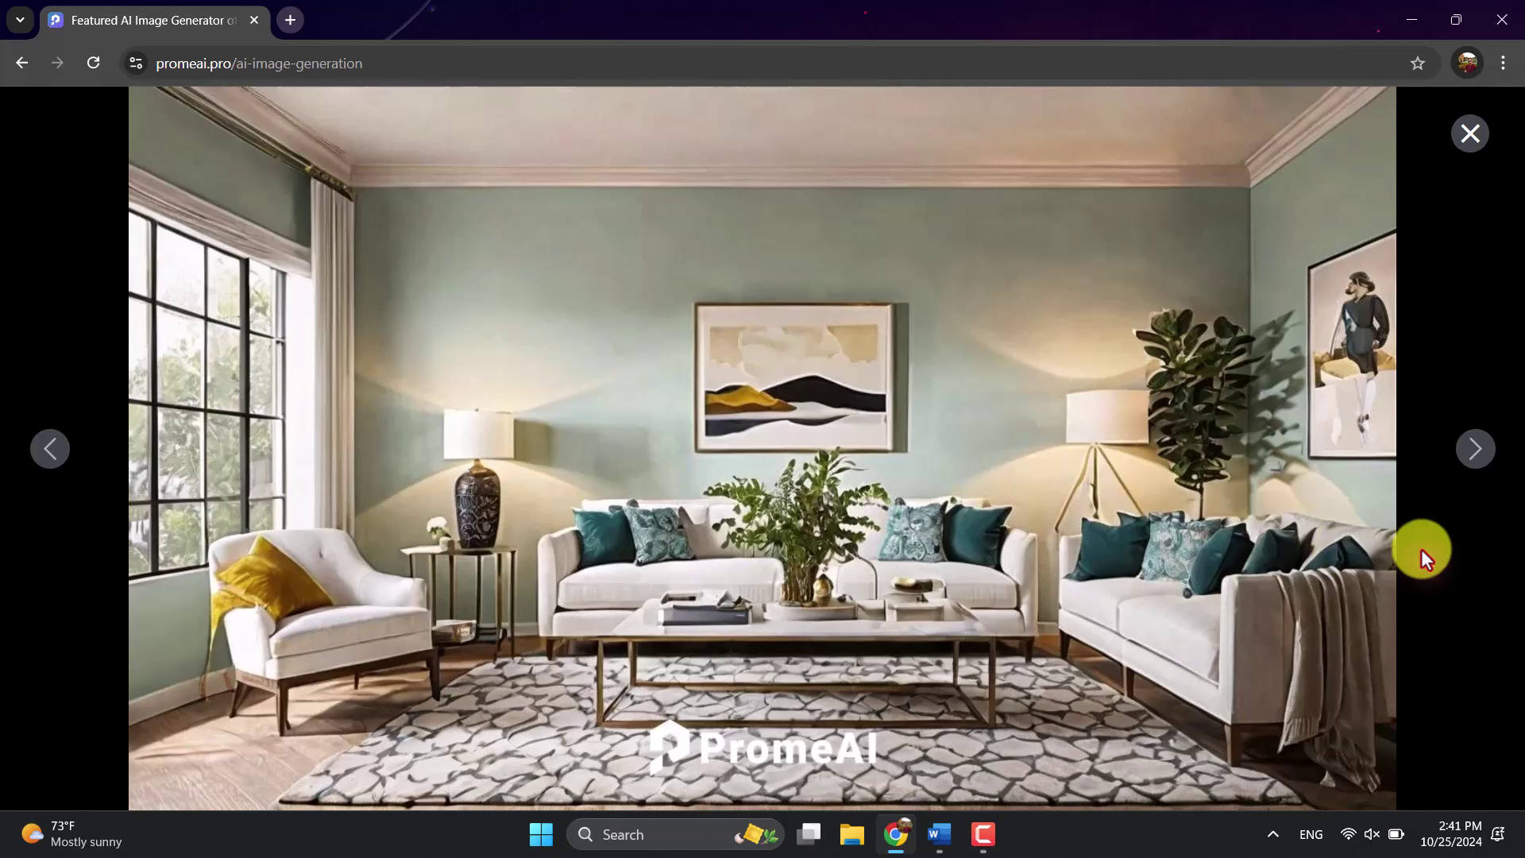
left_click(1480, 451)
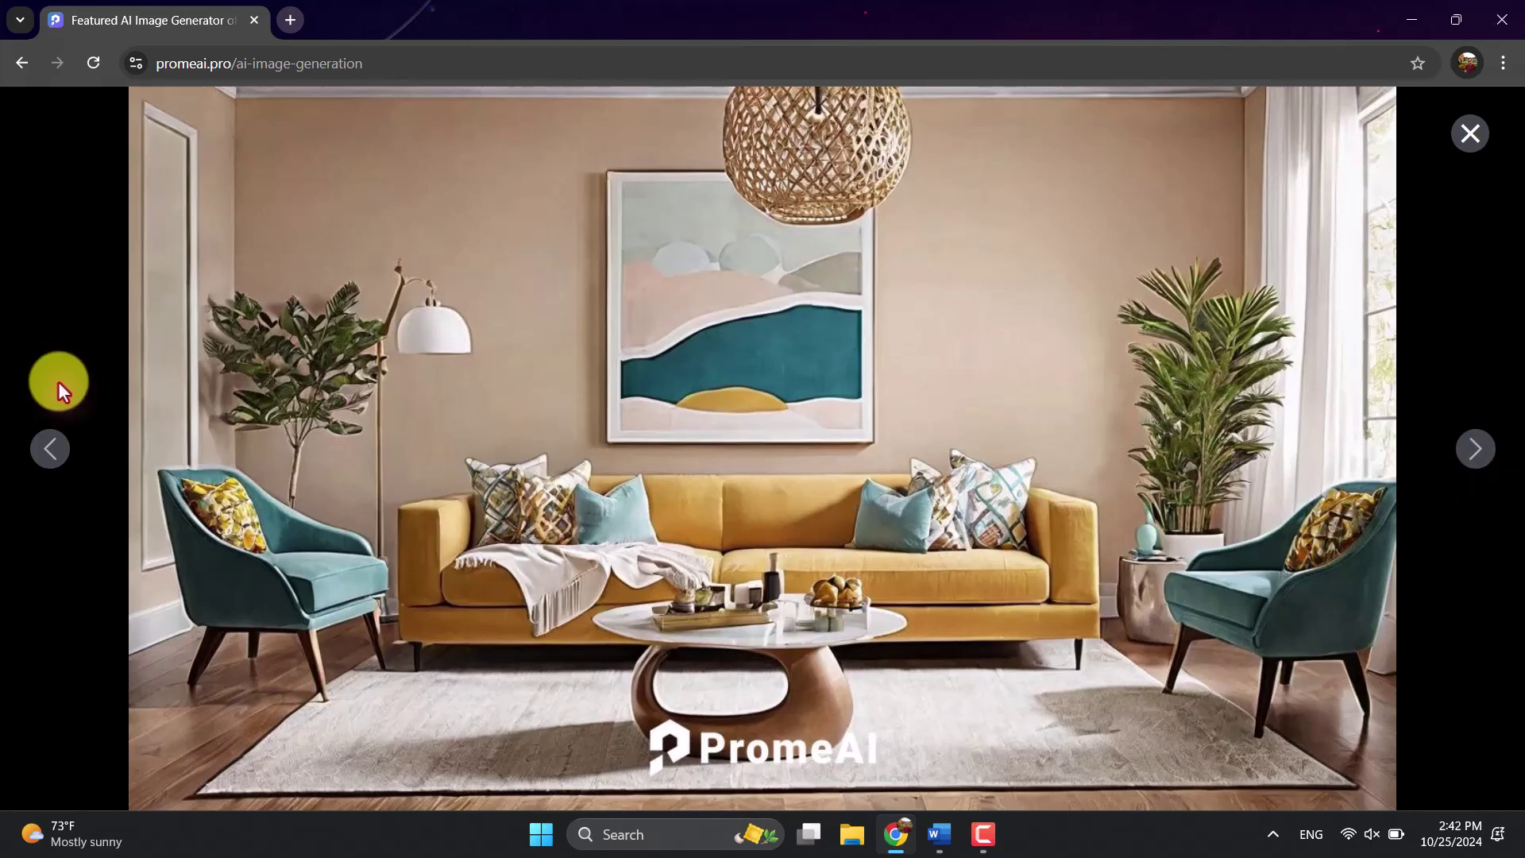
left_click(52, 450)
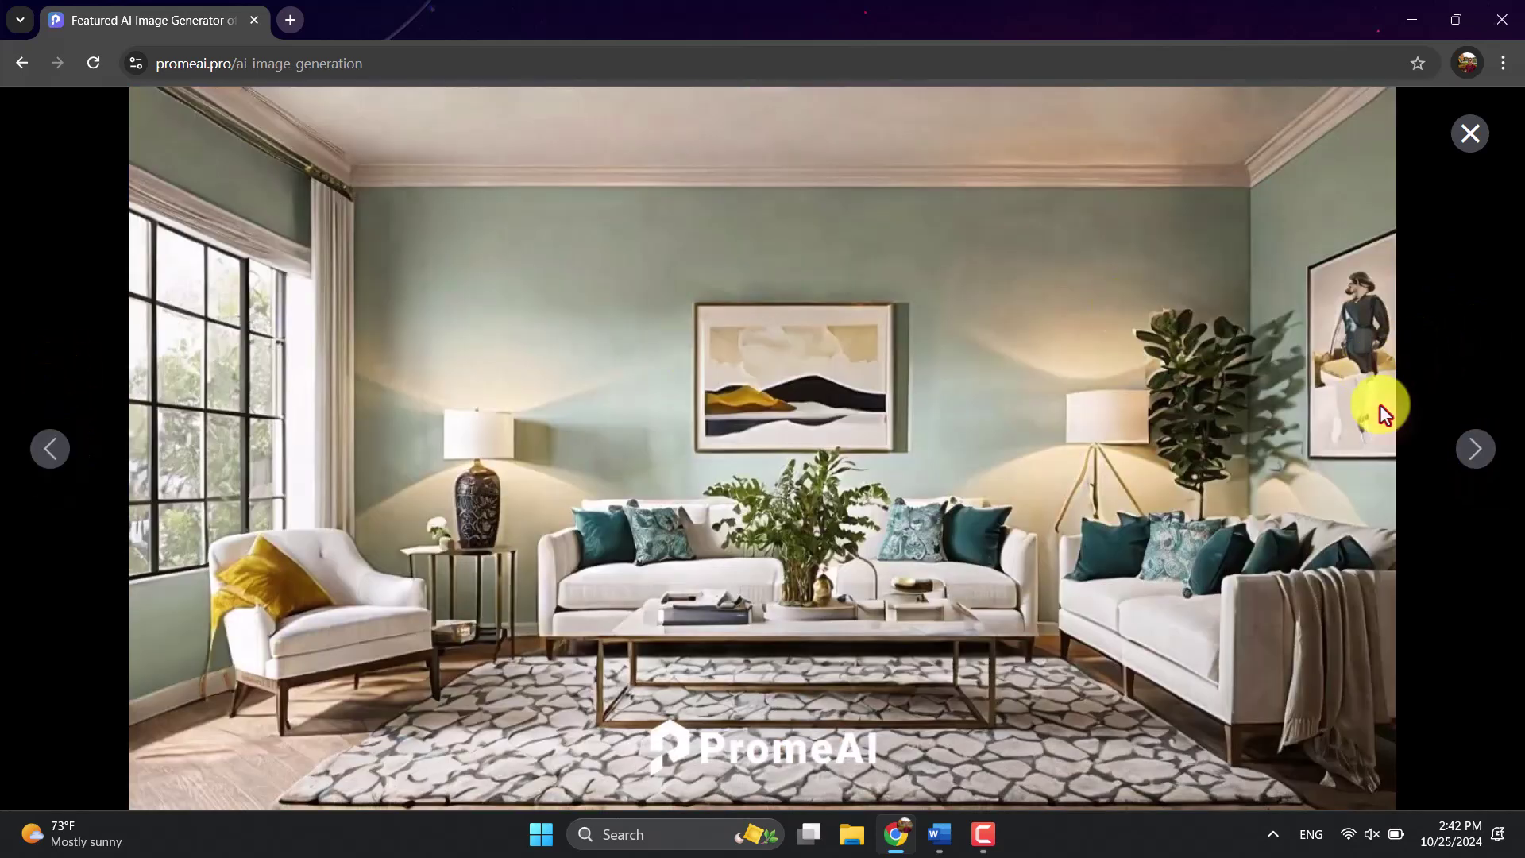
left_click(1474, 449)
left_click(1470, 134)
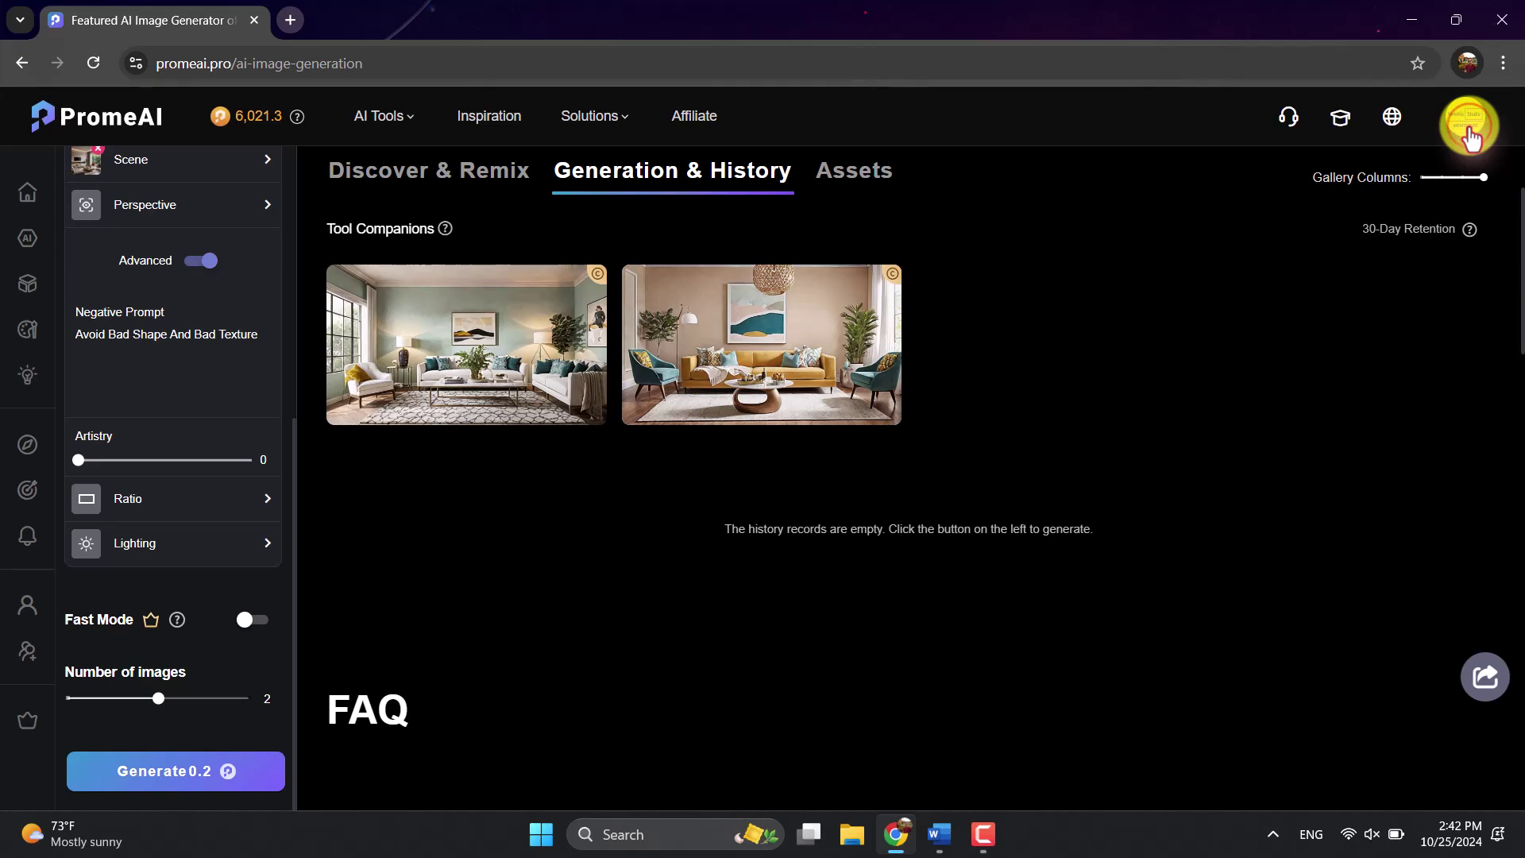
Download the yellow-sofa living room image at full 1344 x 768 size and inspect it maximized in the photo viewer.
left_click(877, 291)
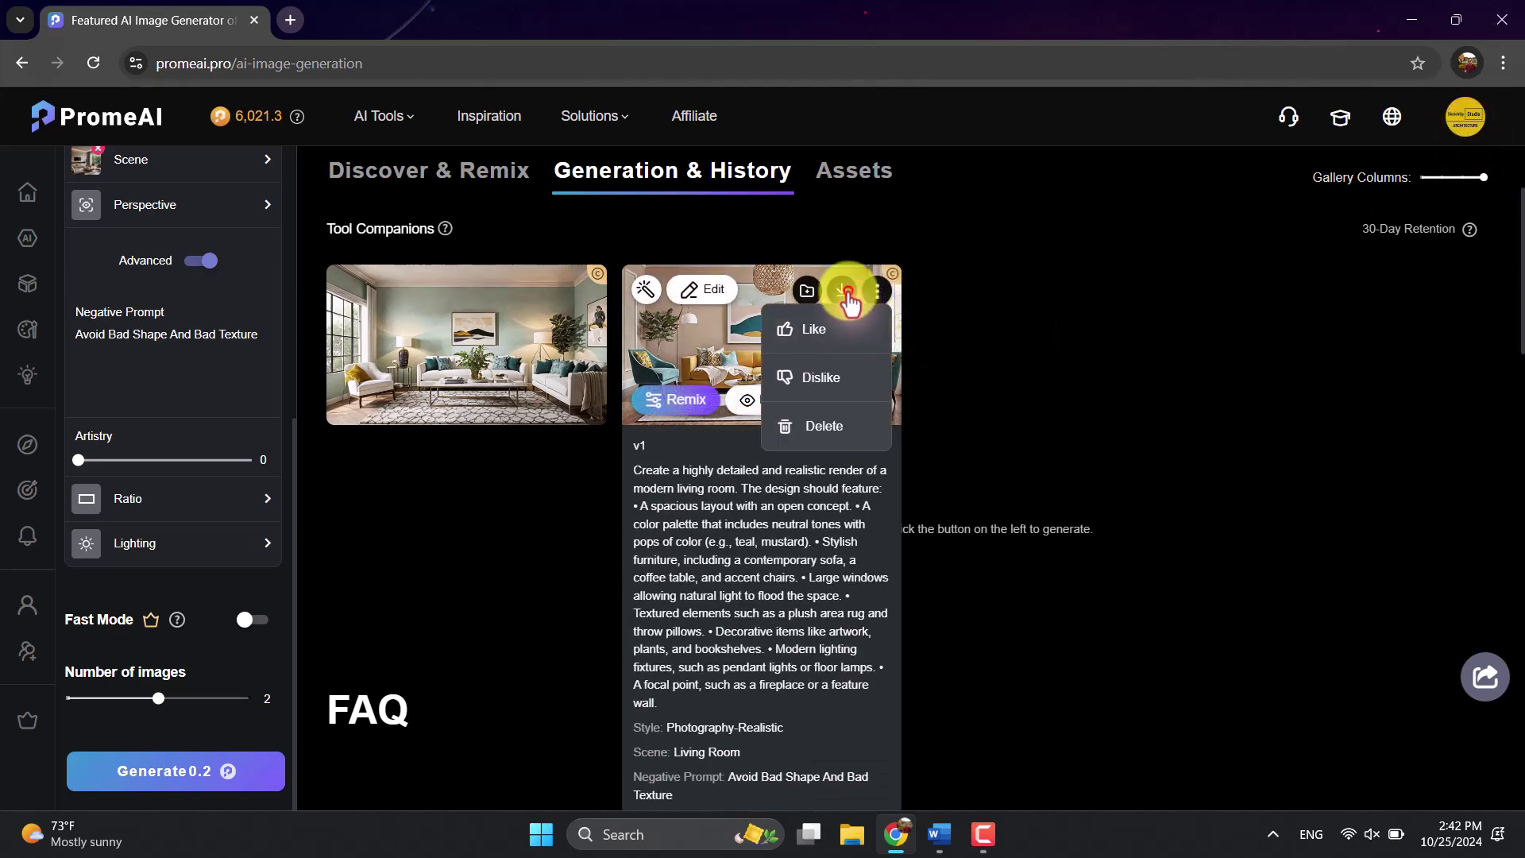
left_click(844, 292)
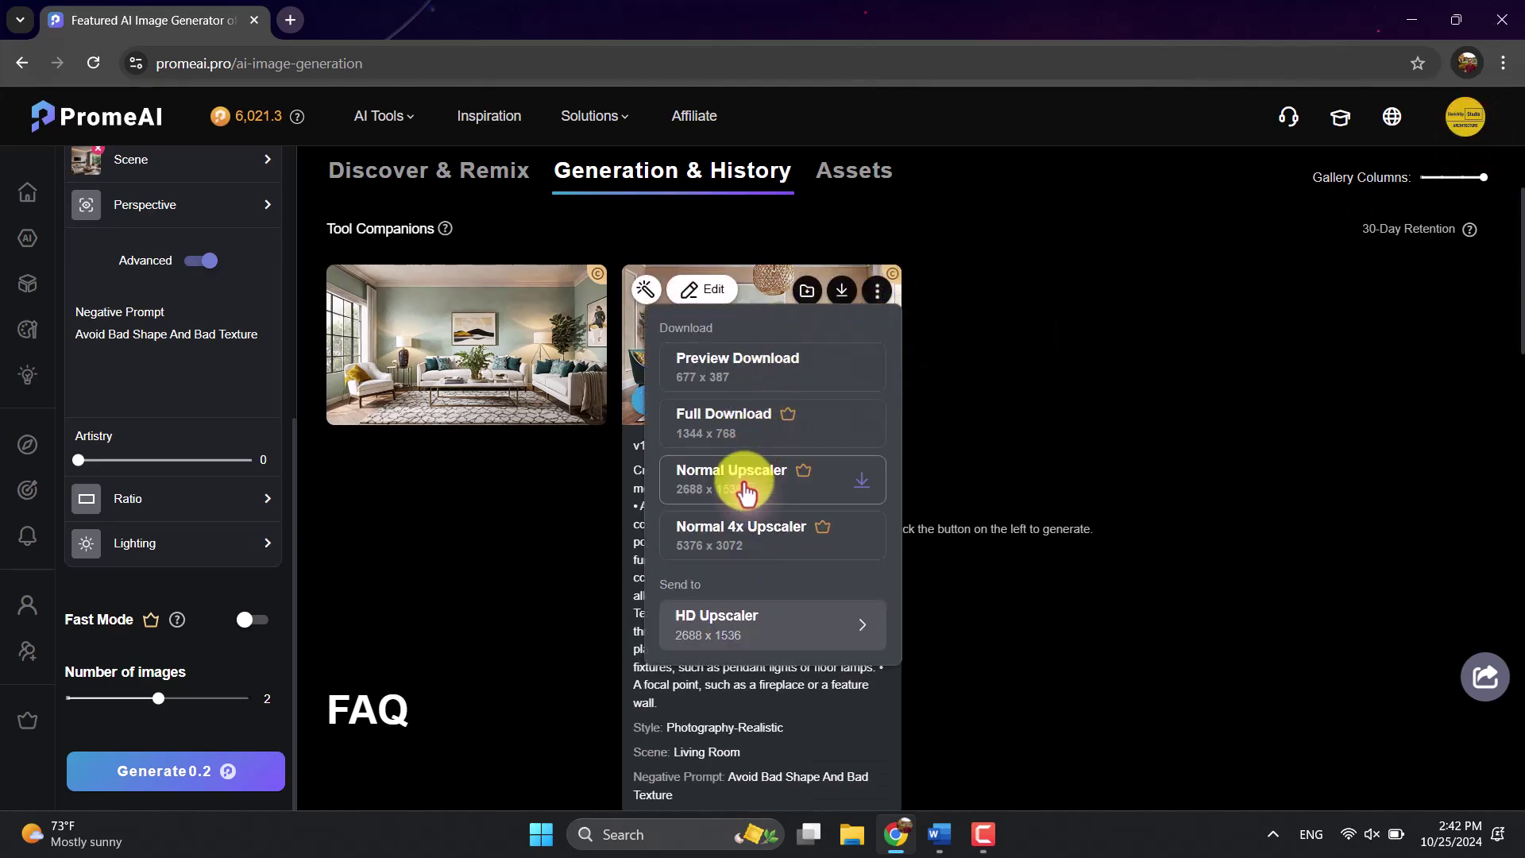
left_click(731, 427)
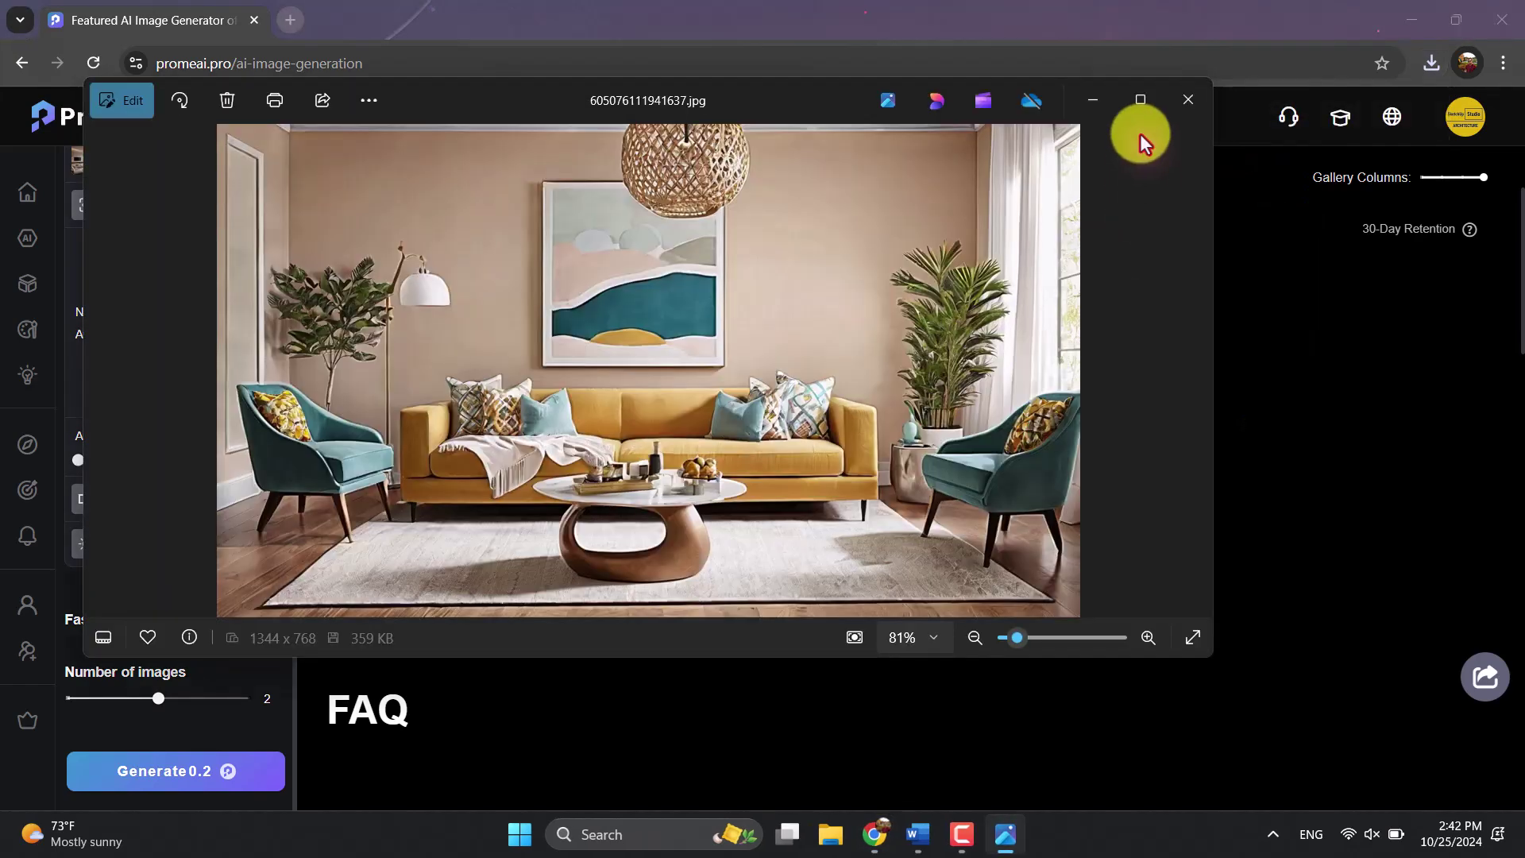
left_click(1141, 96)
scroll(865, 365, "up", 3)
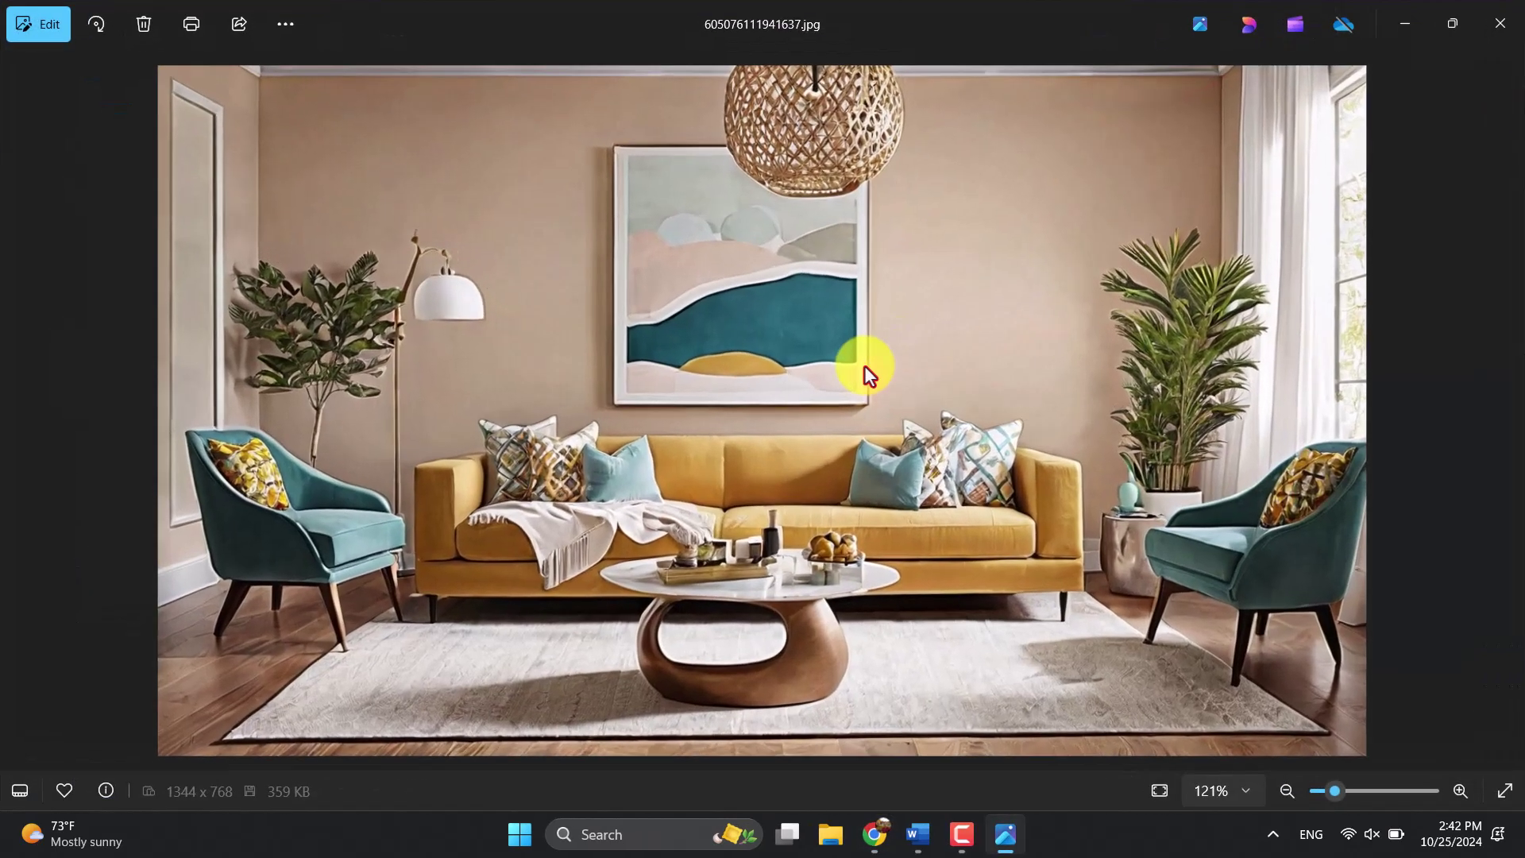